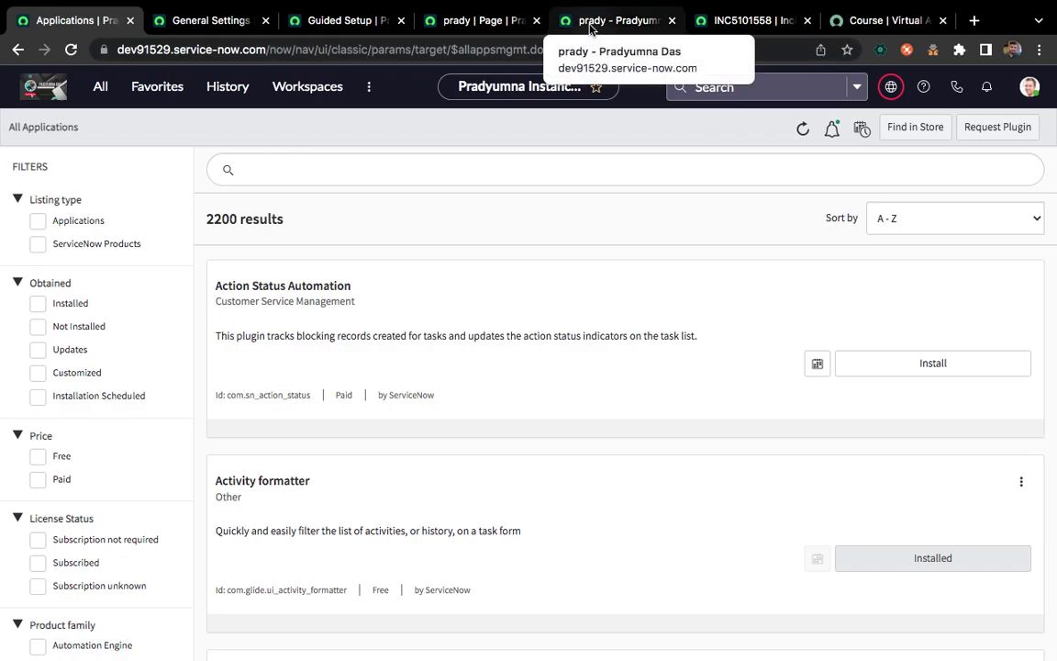
Open the support chat on the developer's portfolio page and start a new conversation.
{"action": "left_click", "coordinate": [592, 20]}
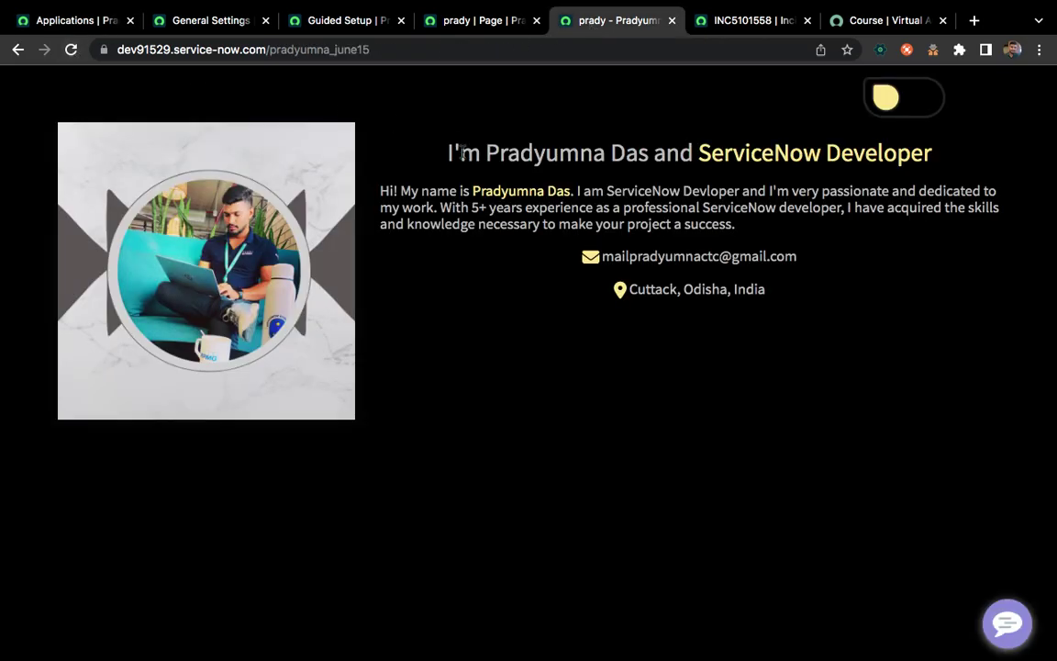
{"action": "left_click", "coordinate": [1006, 627]}
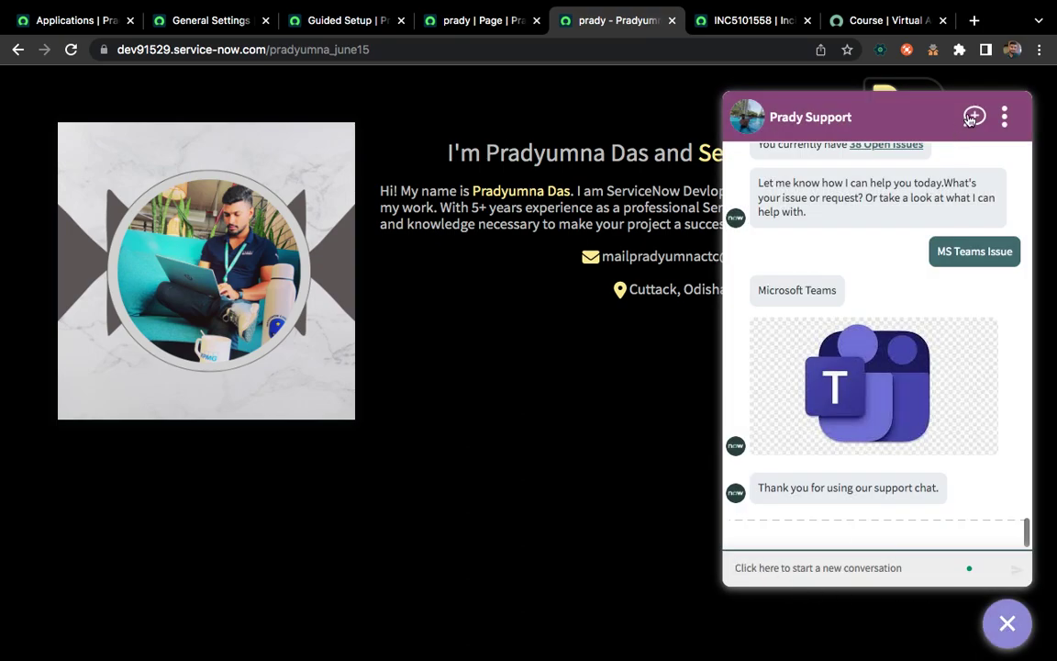
{"action": "left_click", "coordinate": [773, 578]}
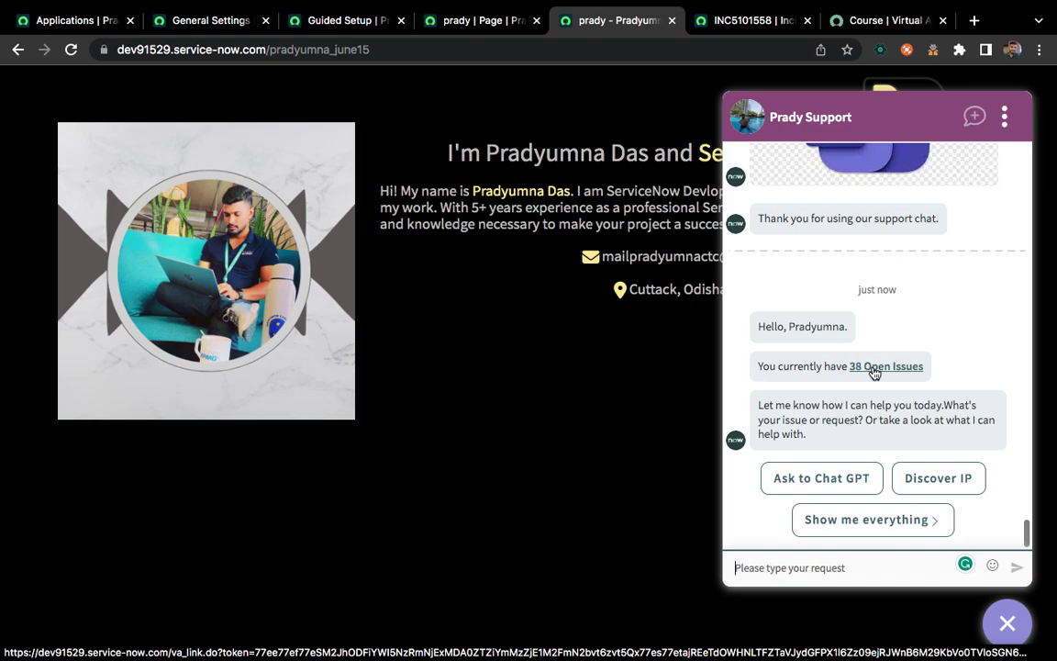
Examine the open issues link and the full list of topics offered by the chat greeting.
{"action": "left_click", "coordinate": [874, 367]}
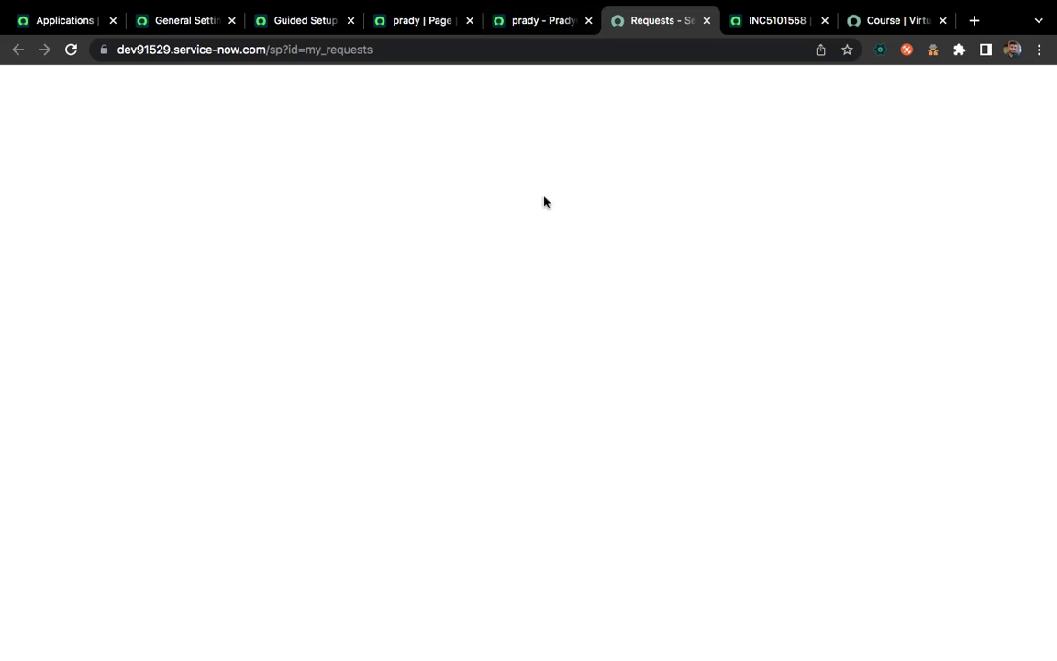
{"action": "left_click", "coordinate": [546, 24]}
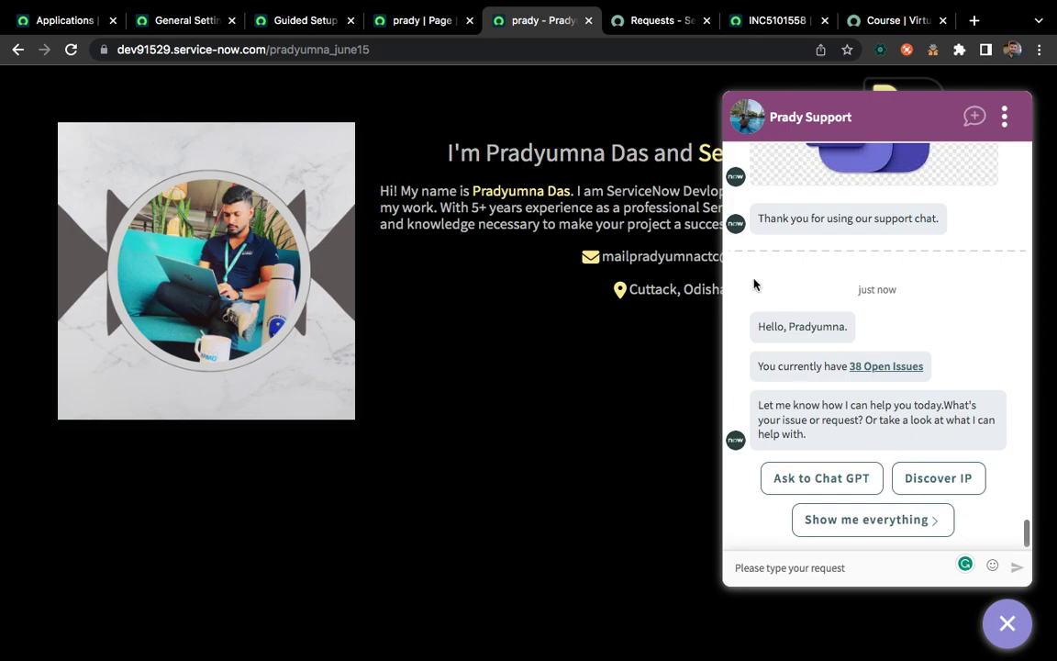
{"action": "left_click", "coordinate": [637, 19]}
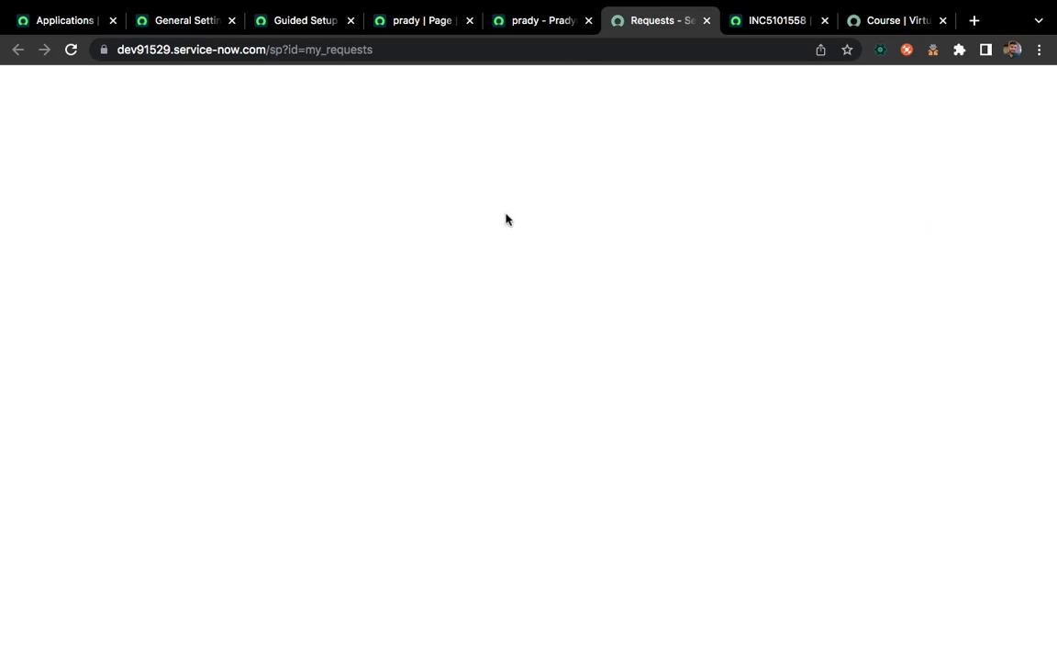
{"action": "left_click", "coordinate": [532, 16]}
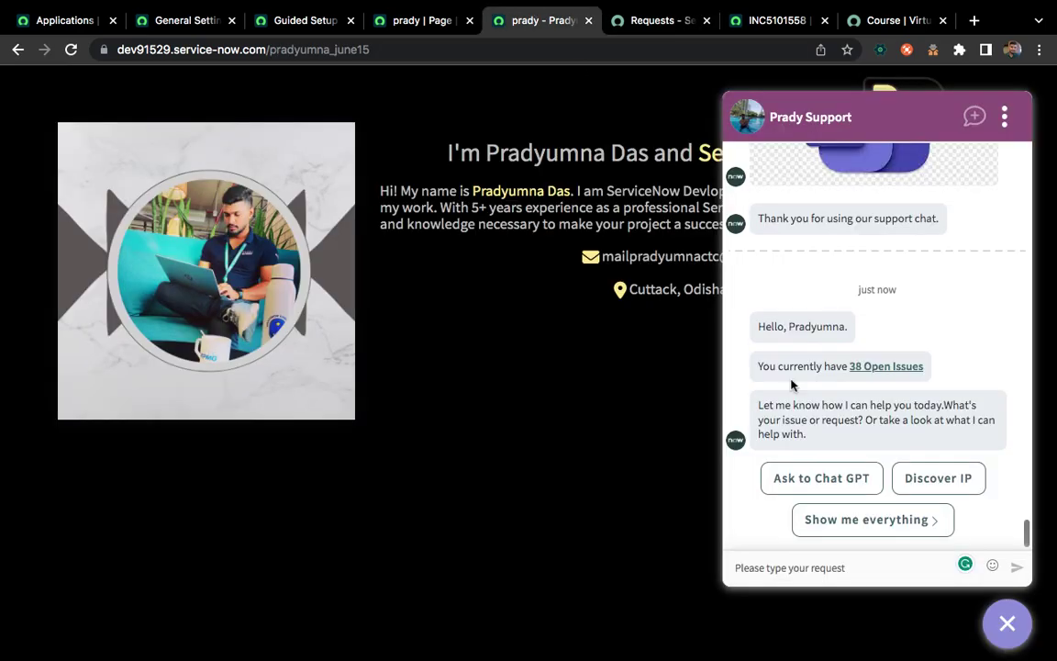
{"action": "left_click", "coordinate": [864, 526]}
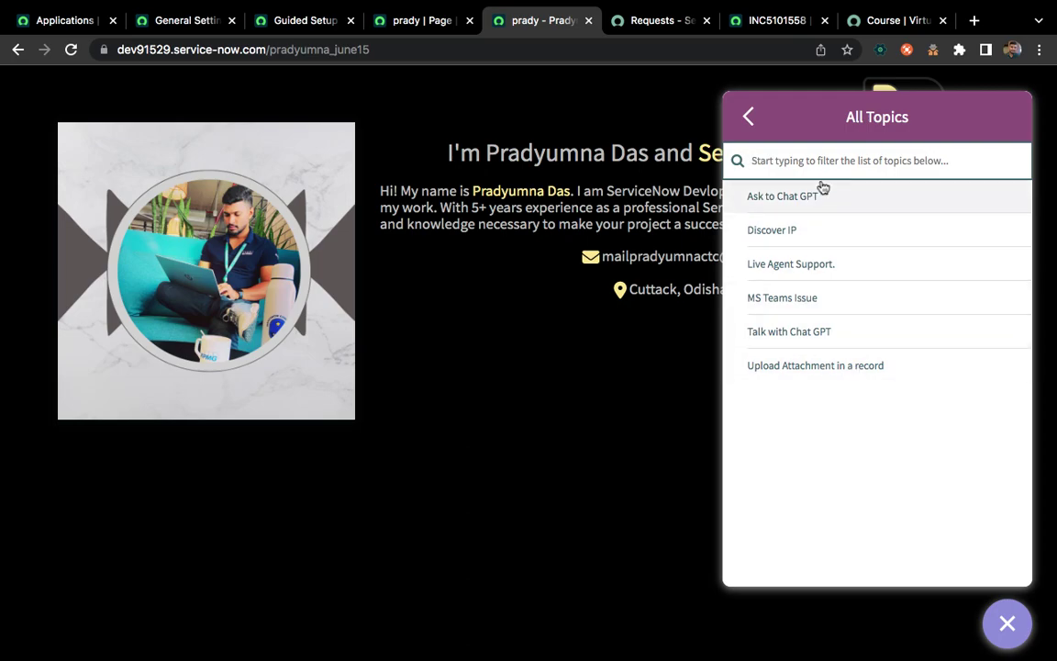
{"action": "left_click", "coordinate": [748, 117]}
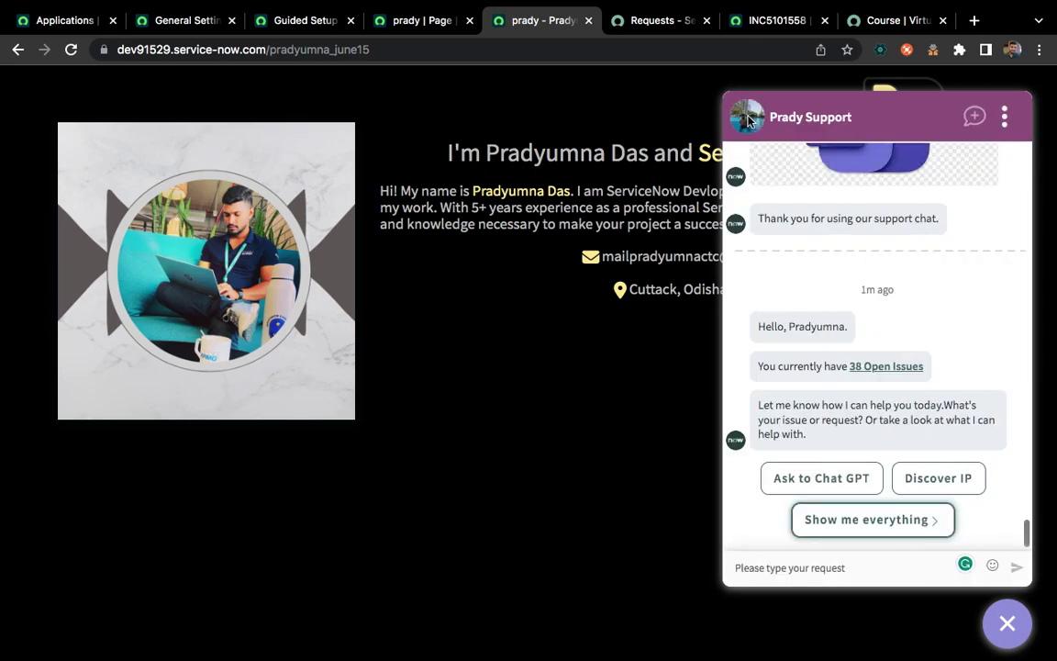
Choose the Ask to Chat GPT topic and send "I need sick leave for 2 days could you please draft an email for me.".
{"action": "left_click", "coordinate": [828, 486]}
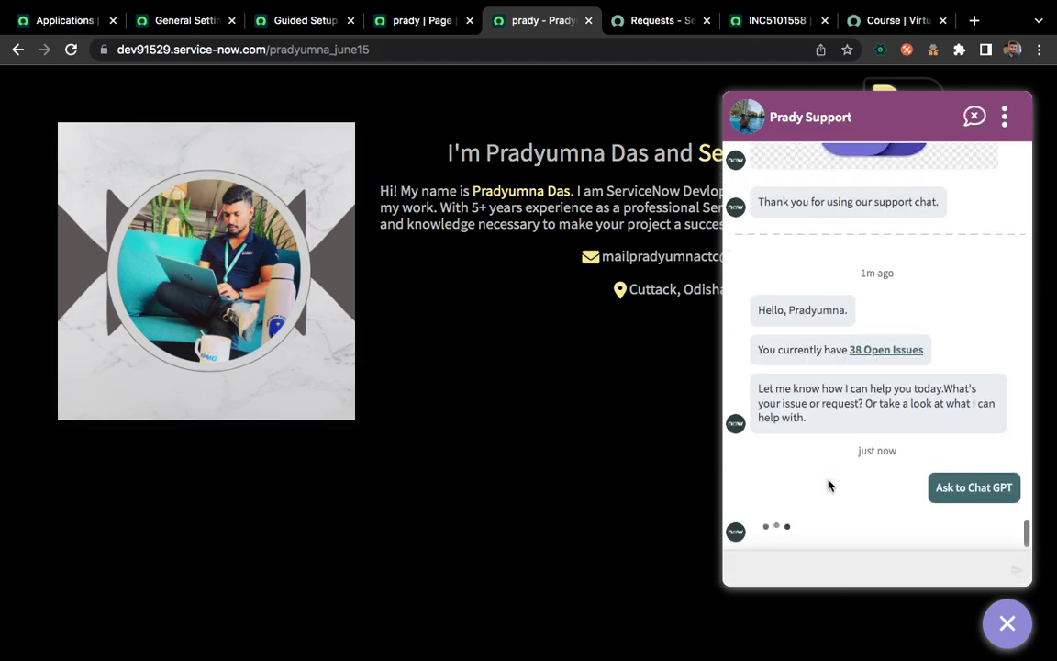
{"action": "left_click", "coordinate": [755, 562]}
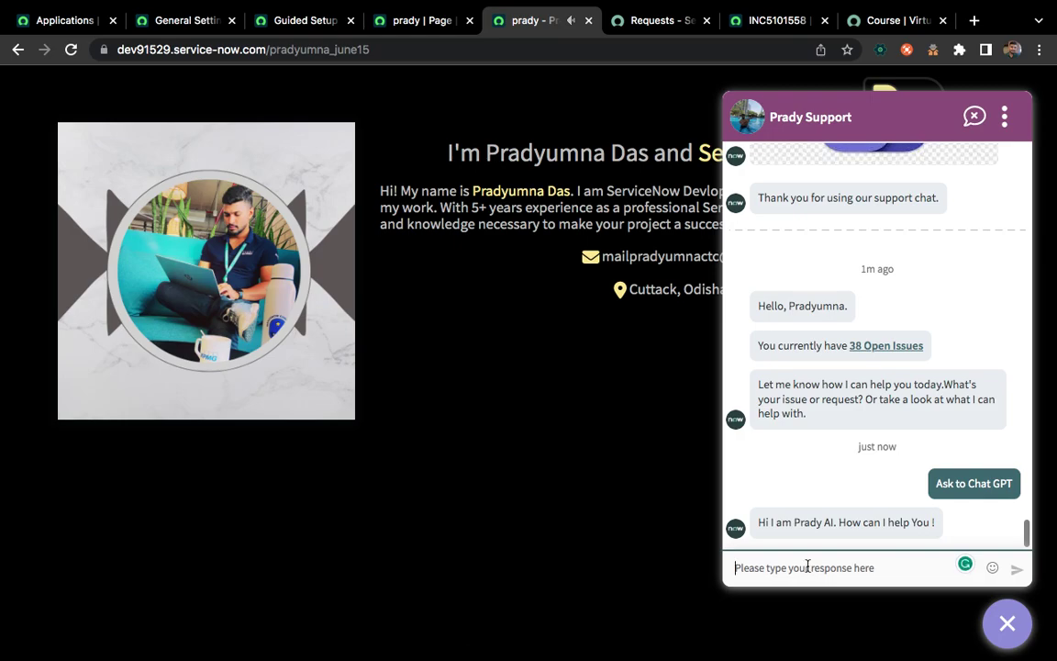
{"action": "type", "text": "I"}
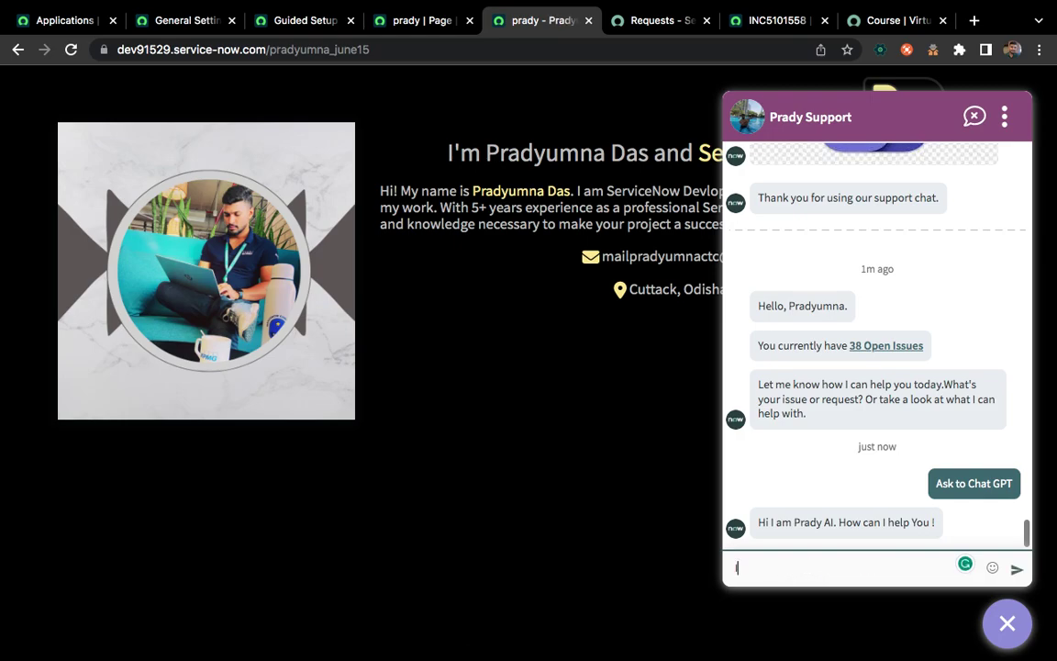
{"action": "type", "text": " need leave for 2 days"}
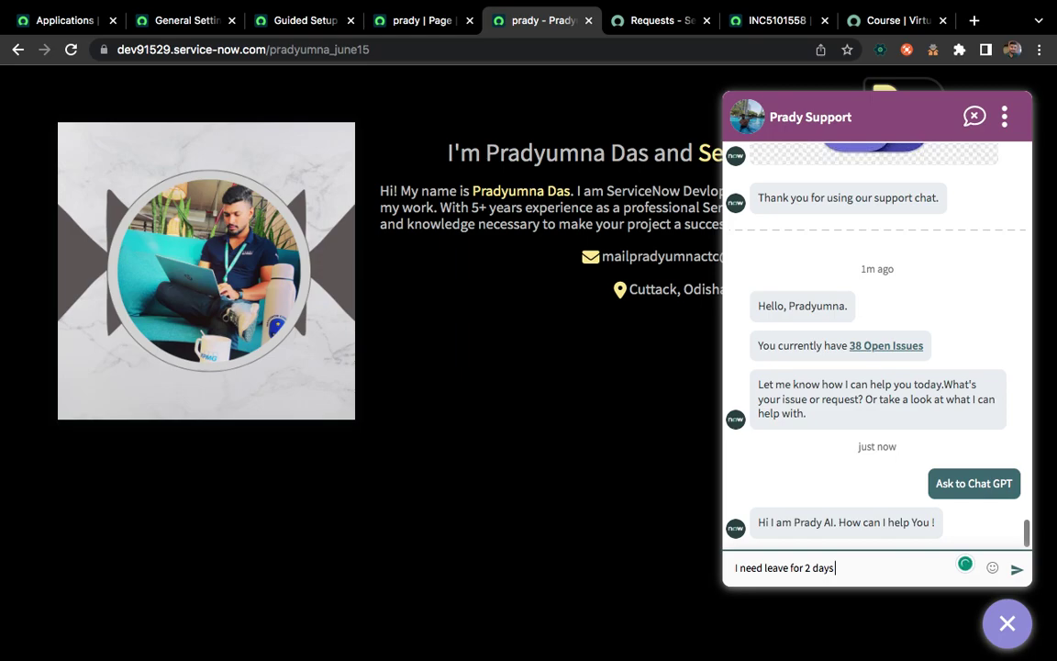
{"action": "type", "text": " could you please draf"}
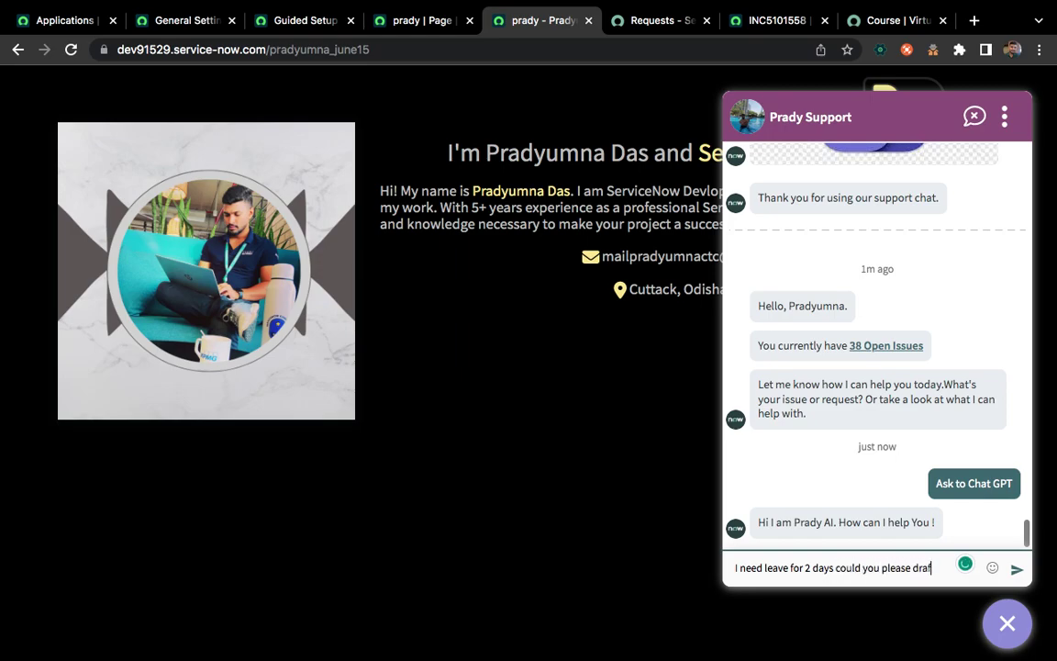
{"action": "type", "text": "t an email for me"}
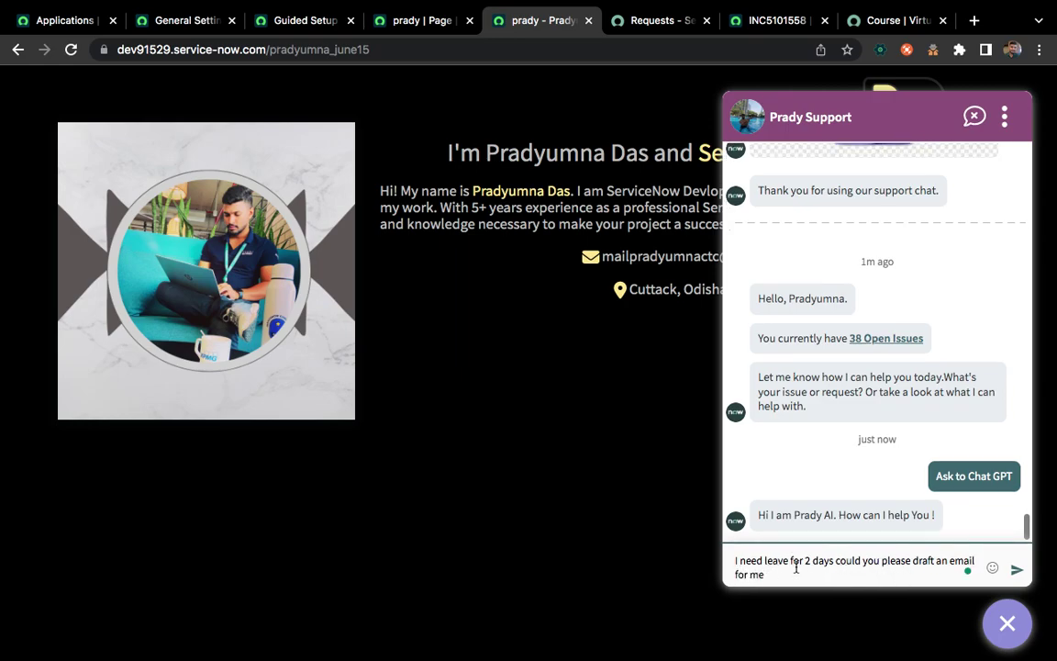
{"action": "left_click", "coordinate": [763, 560]}
{"action": "type", "text": "sick"}
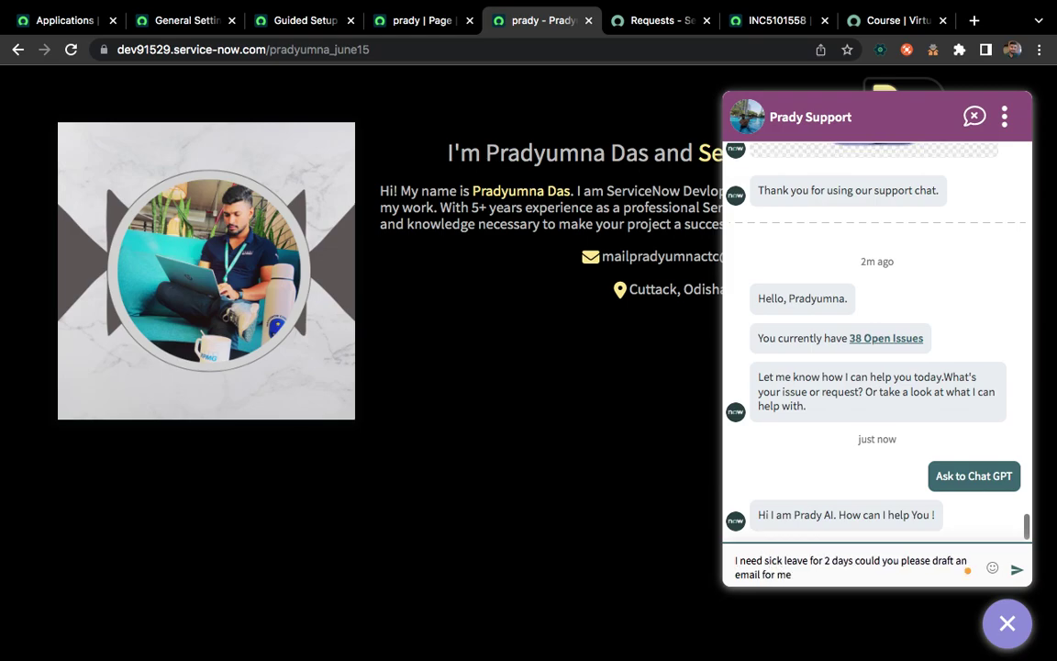
{"action": "left_click", "coordinate": [799, 573]}
{"action": "type", "text": "."}
{"action": "key", "text": "Return"}
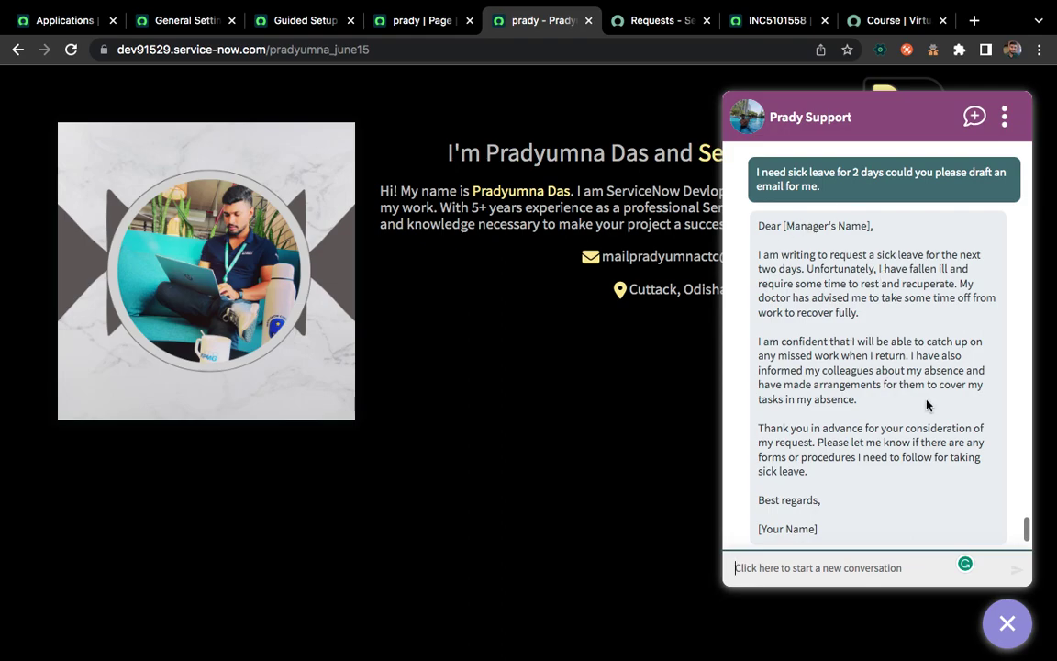
Start a new chat conversation with the Discover IP topic and try bcajuc7e as the IP address.
{"action": "left_click", "coordinate": [812, 587]}
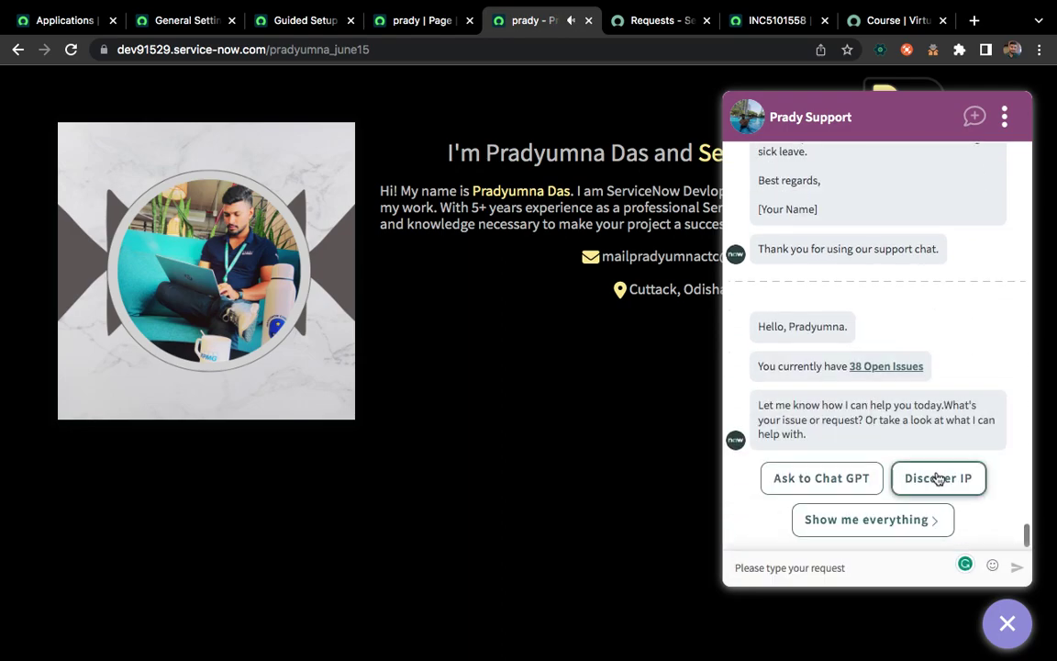
{"action": "left_click", "coordinate": [936, 479]}
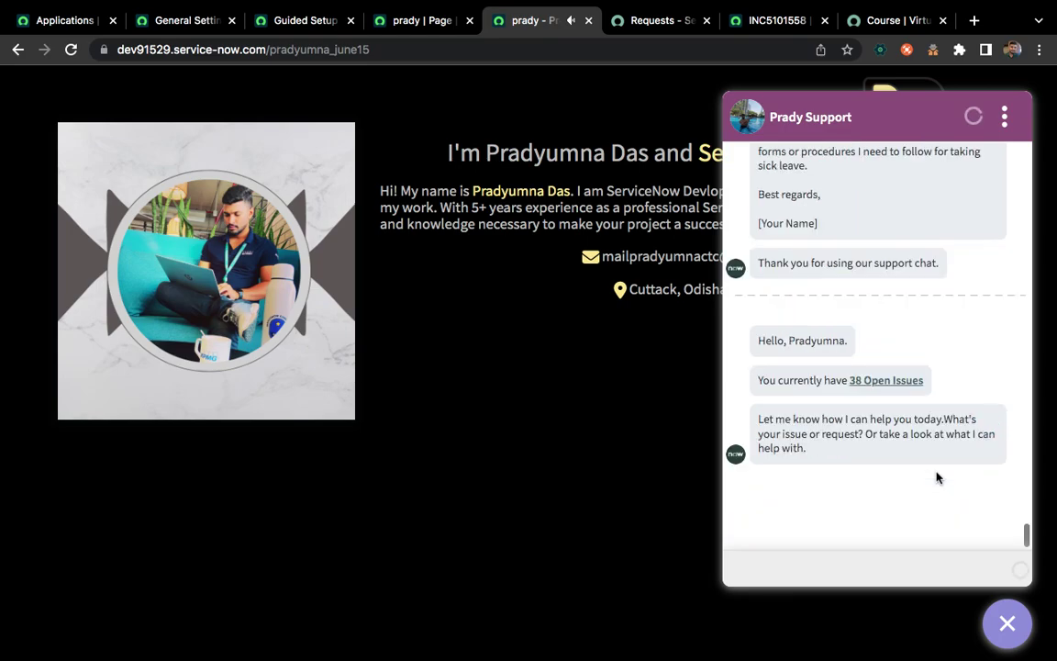
{"action": "left_click", "coordinate": [785, 570]}
{"action": "type", "text": "bcajuc7e"}
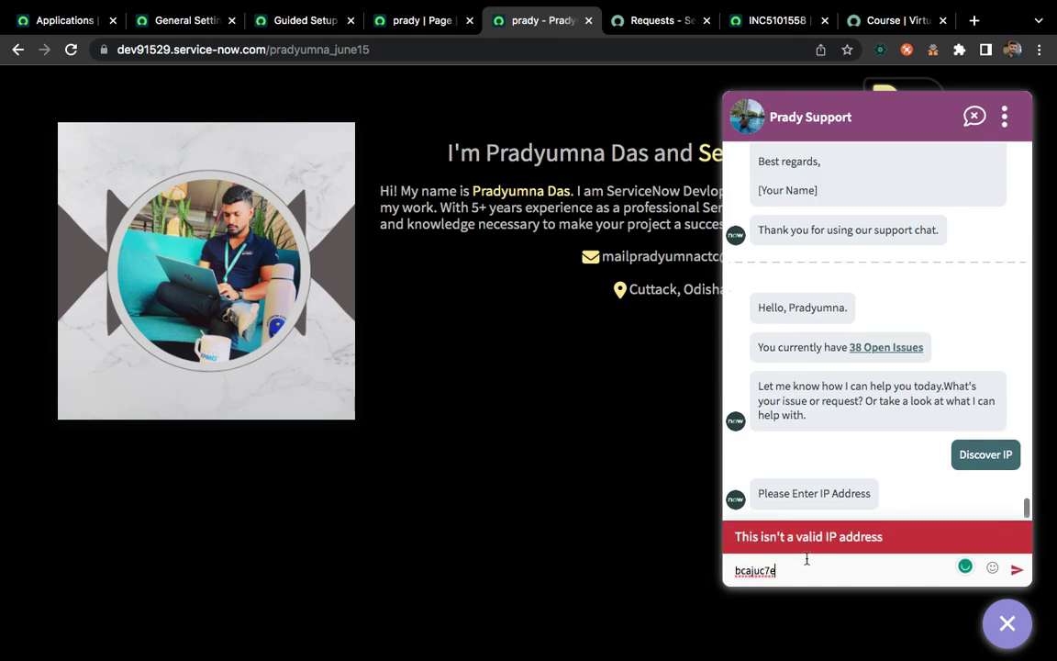
Replace the entered IP address with 10.3.4.6 and submit it to the chat.
{"action": "double_click", "coordinate": [771, 571]}
{"action": "type", "text": "10.3.4.6"}
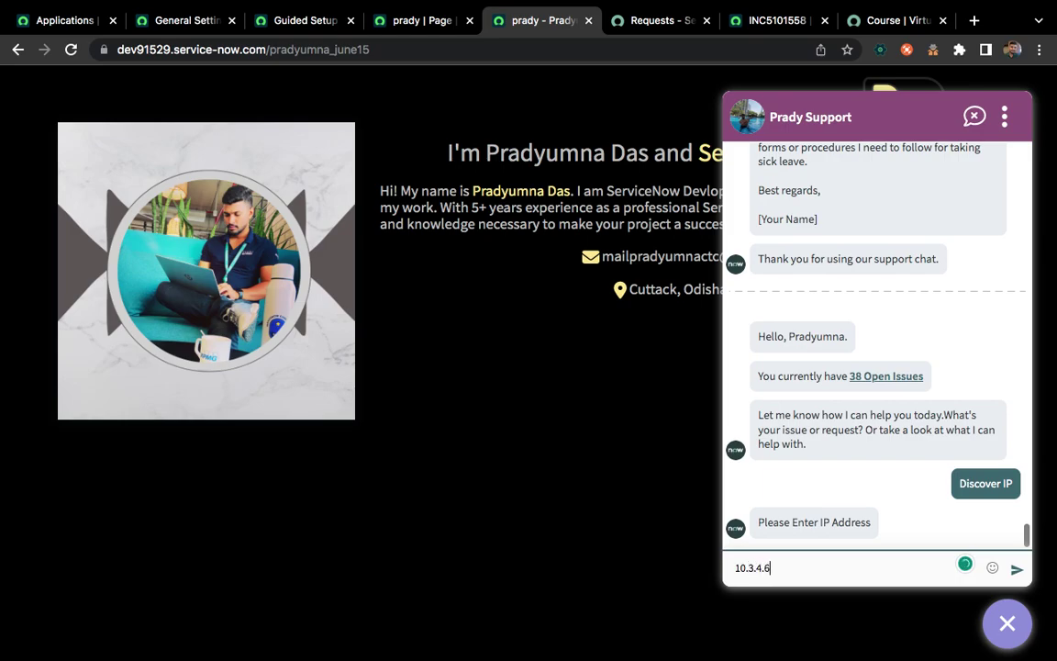
{"action": "key", "text": "Return"}
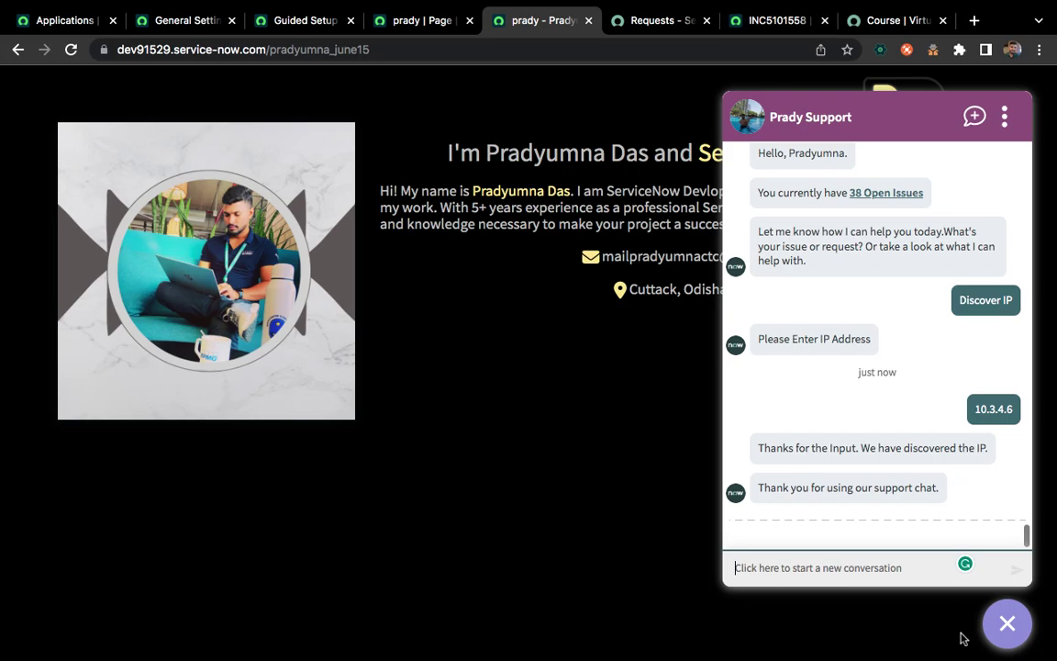
Start a new chat conversation and choose Upload Attachment in a record from the full topic list.
{"action": "left_click", "coordinate": [974, 117]}
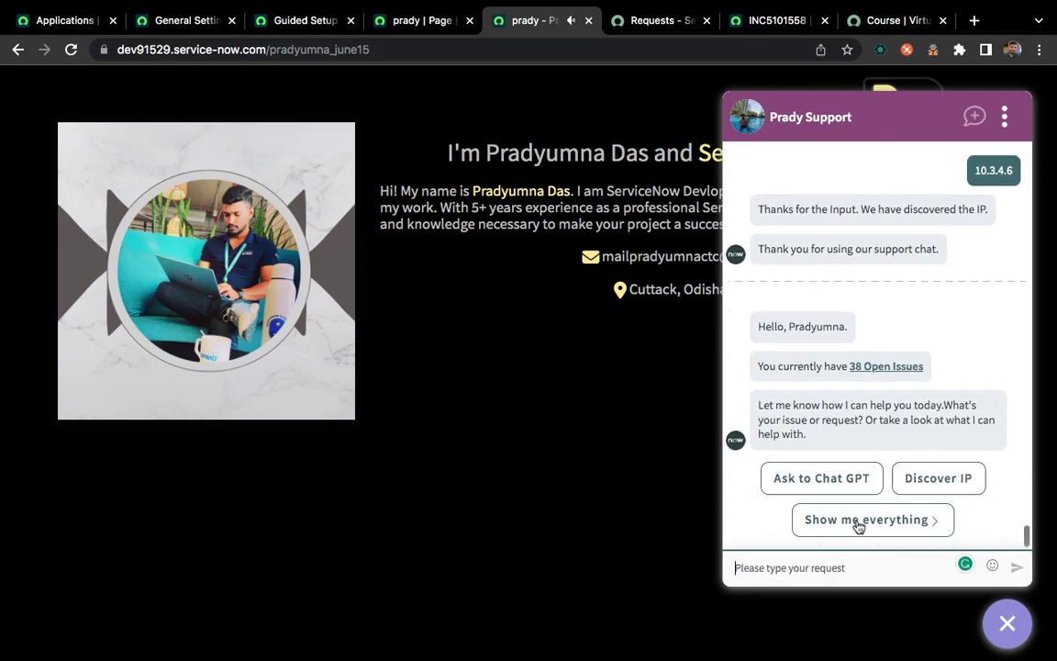
{"action": "left_click", "coordinate": [857, 525]}
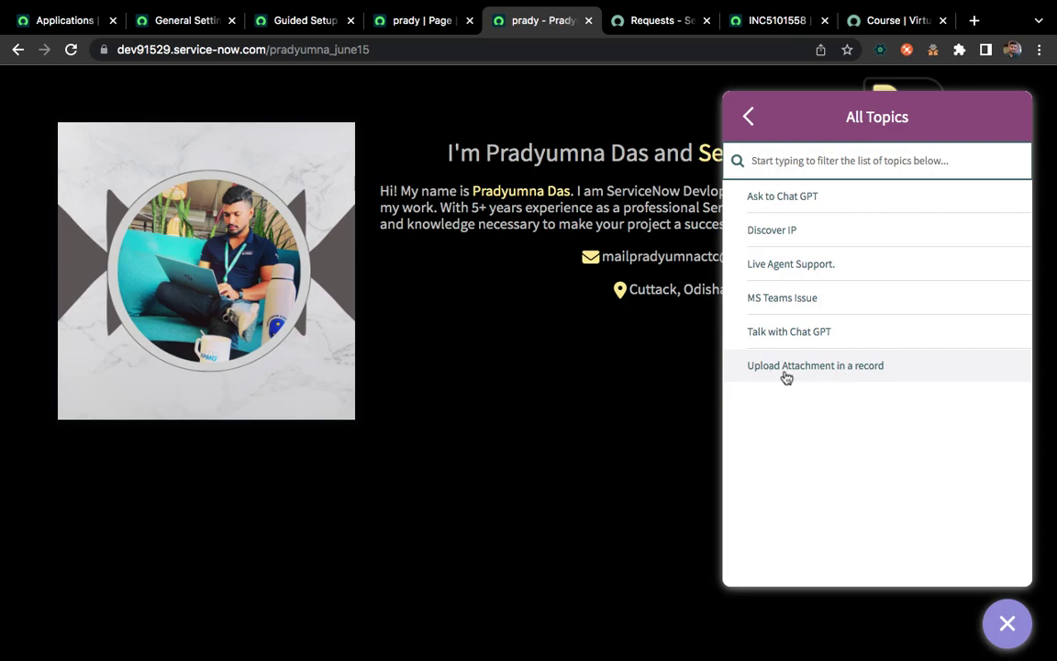
{"action": "left_click", "coordinate": [844, 367]}
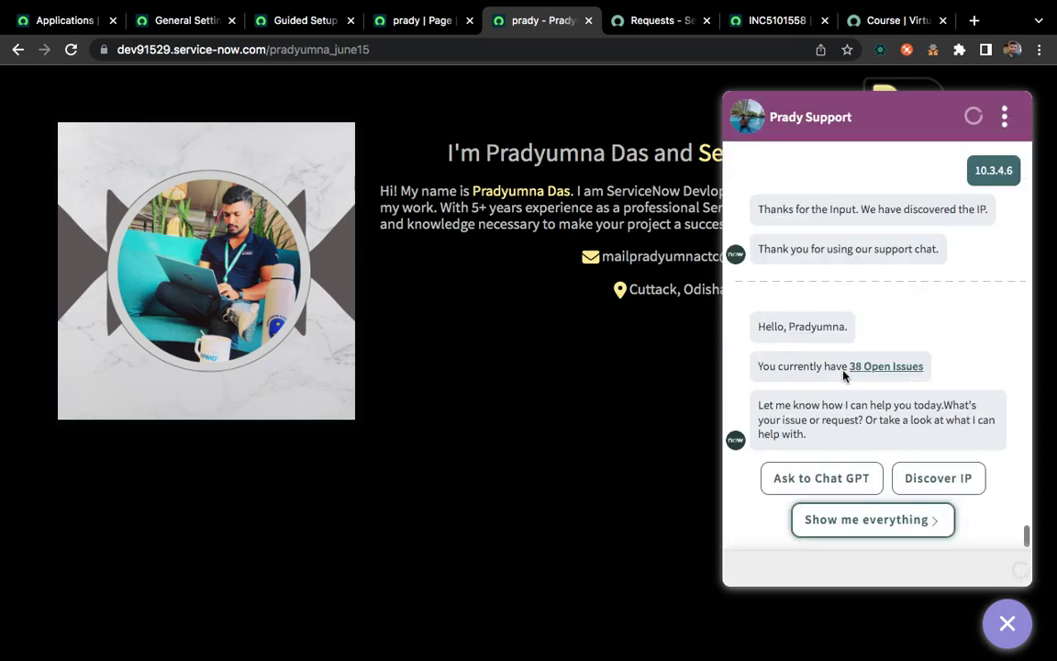
Copy the incident number from the open Microsoft Outlook - How to/Info record and reload that record.
{"action": "left_click", "coordinate": [750, 25]}
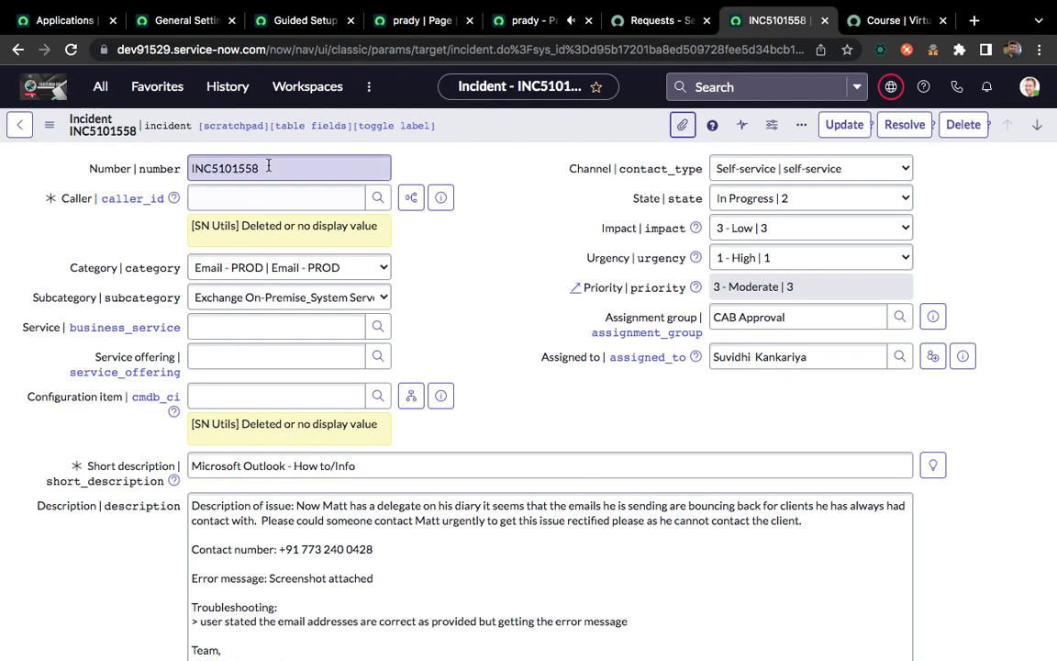
{"action": "double_click", "coordinate": [268, 166]}
{"action": "key", "text": "super+c"}
{"action": "key", "text": "super+r"}
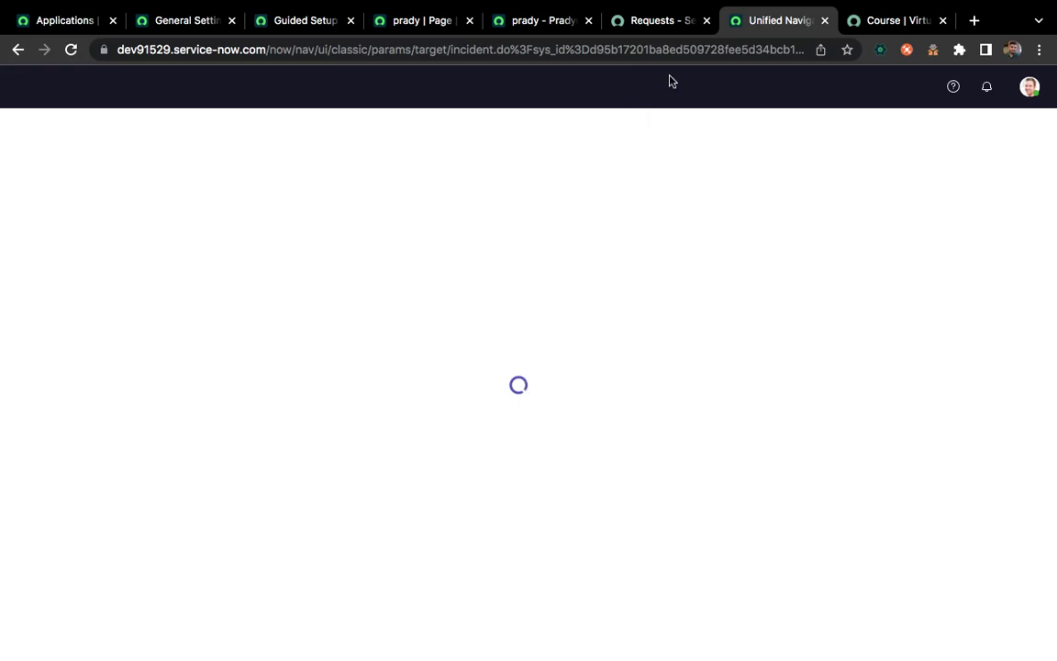
Load the my_requests page in the pradyai portal by changing the portal suffix in the Requests page address.
{"action": "left_click", "coordinate": [648, 22]}
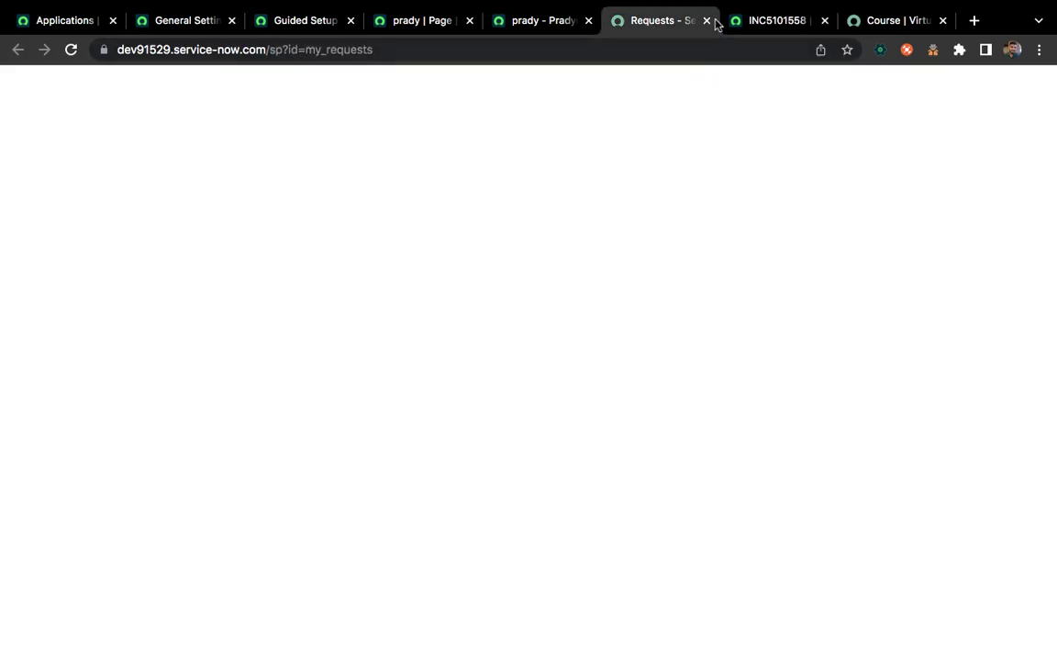
{"action": "left_click", "coordinate": [323, 50]}
{"action": "double_click", "coordinate": [323, 50]}
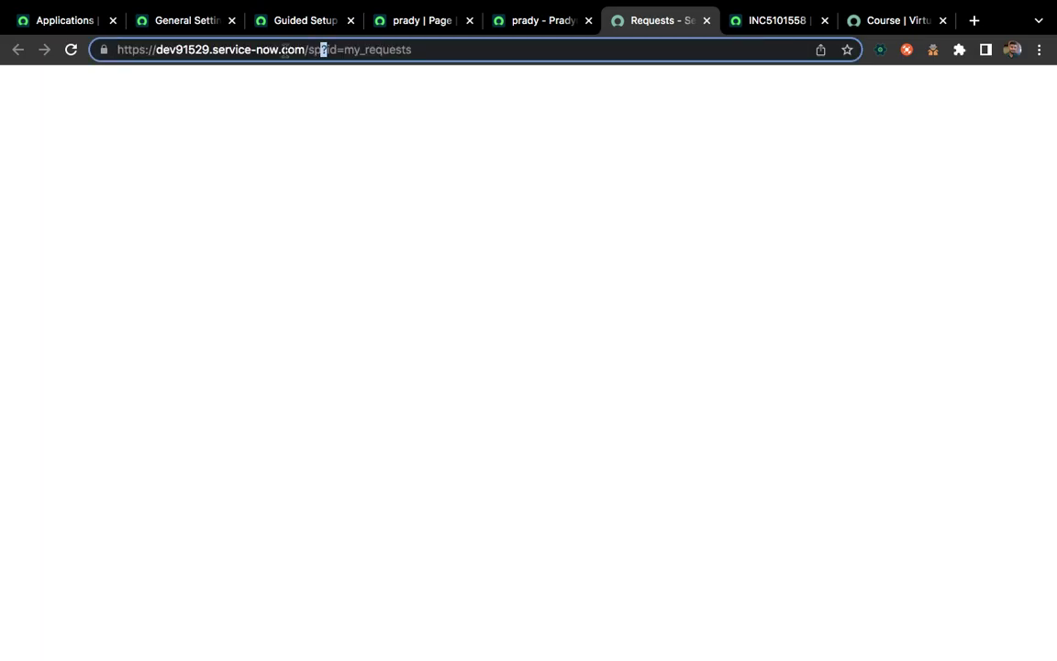
{"action": "key", "text": "BackSpace"}
{"action": "key", "text": "BackSpace"}
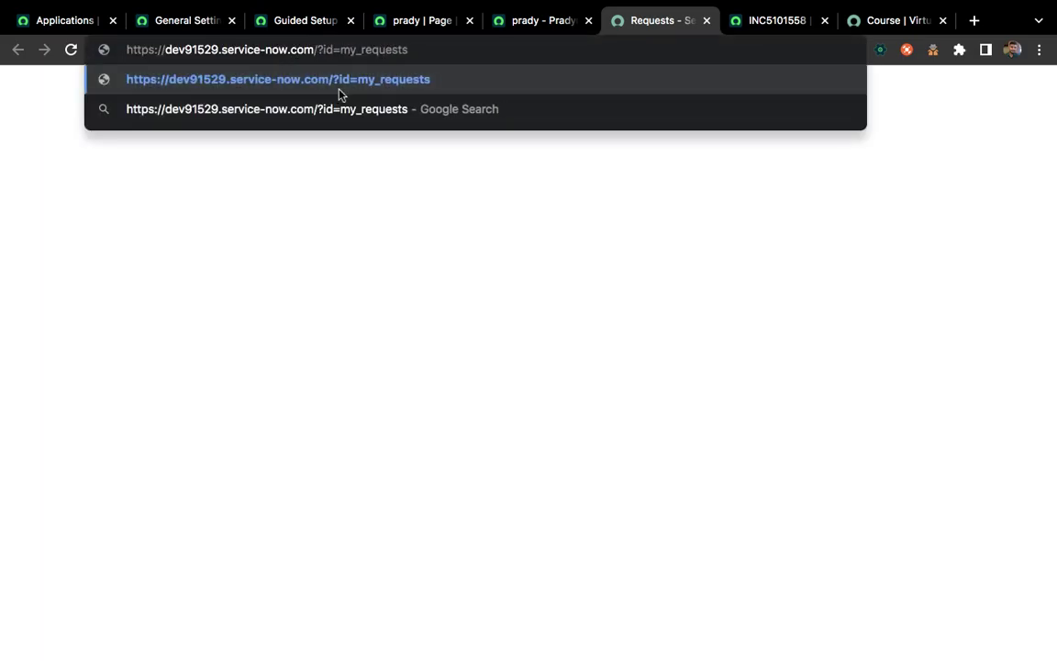
{"action": "type", "text": "prady"}
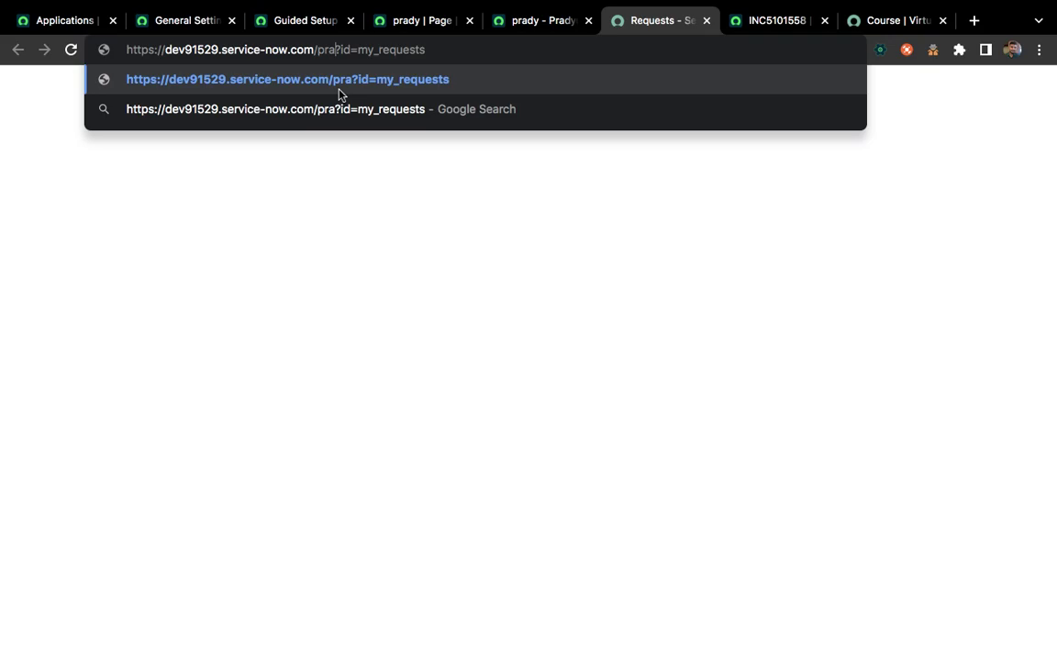
{"action": "type", "text": "ai"}
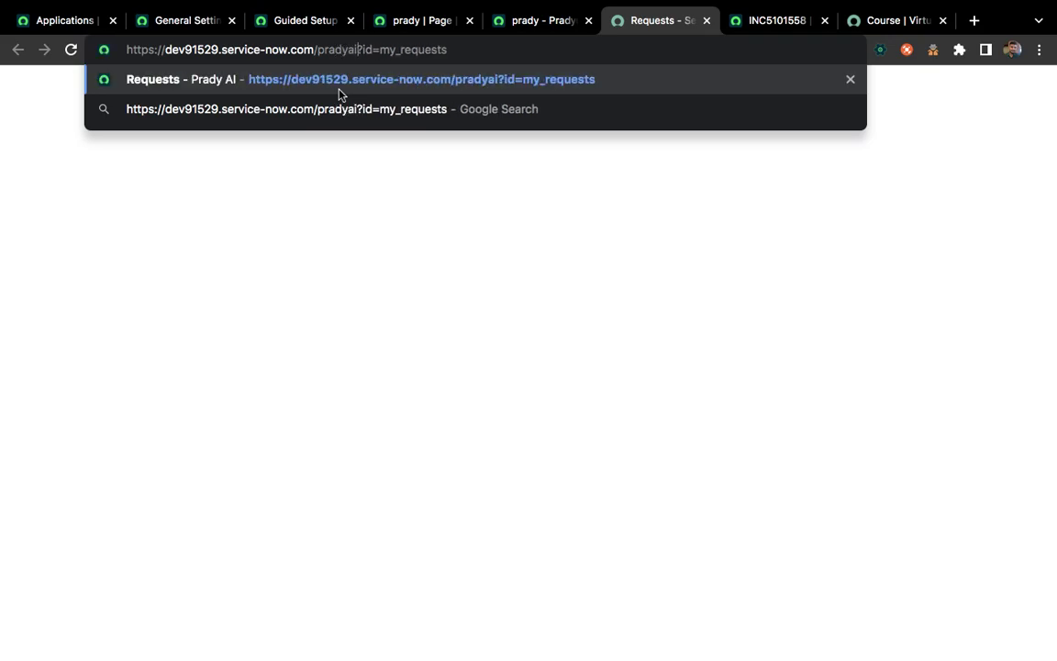
{"action": "key", "text": "Return"}
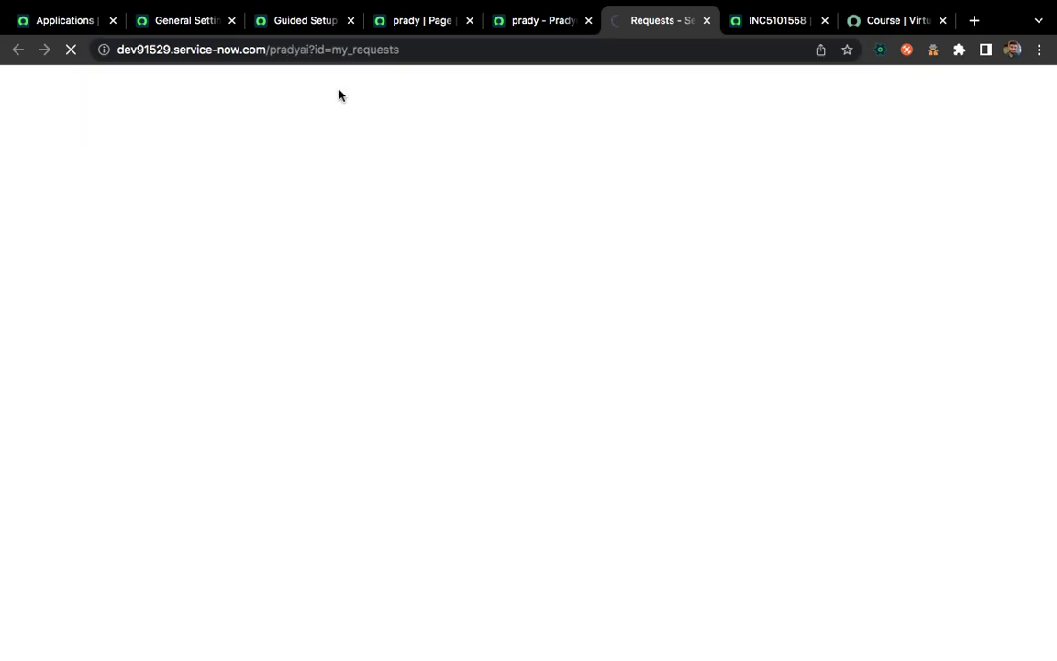
{"action": "left_click", "coordinate": [749, 29]}
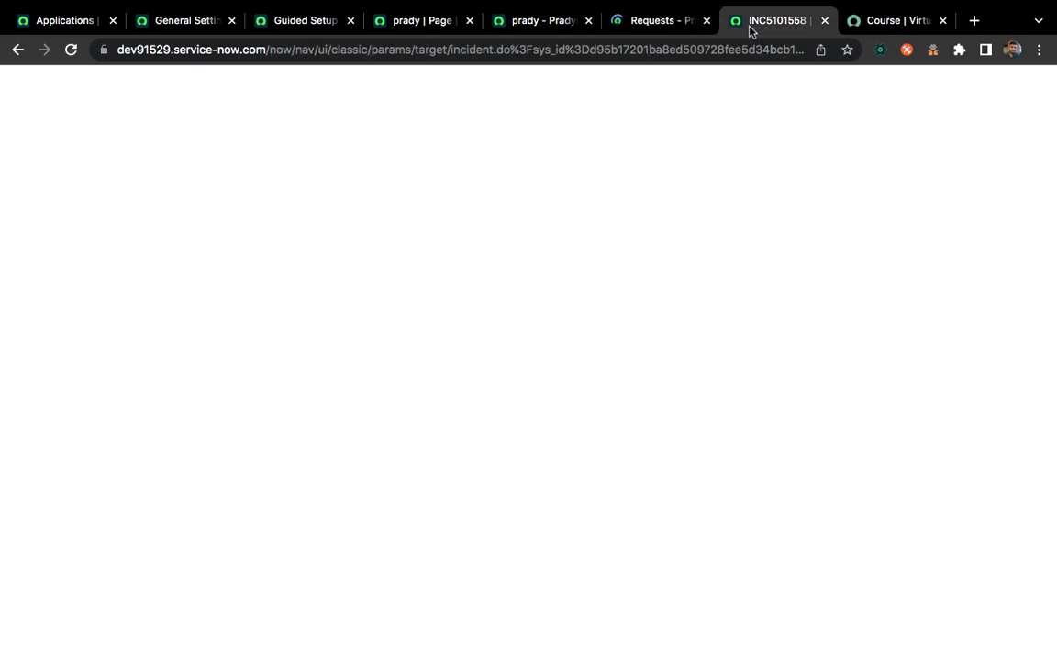
{"action": "left_click", "coordinate": [633, 24]}
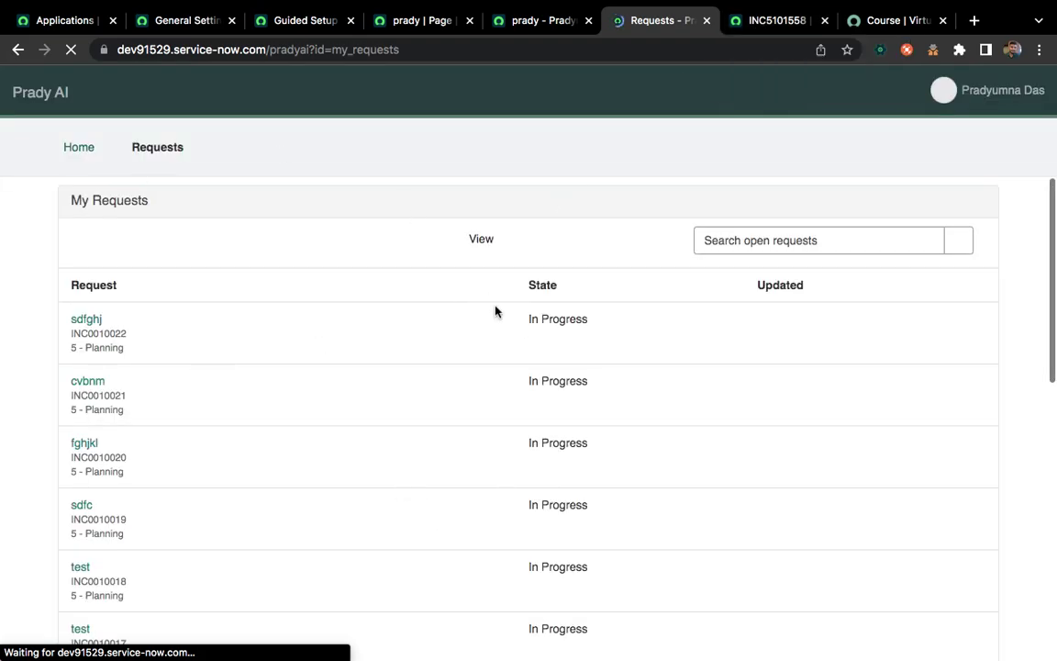
Look through the My Requests list and return to the Microsoft Outlook - How to/Info incident record.
{"action": "scroll", "coordinate": [322, 503], "scroll_direction": "down", "scroll_amount": 4}
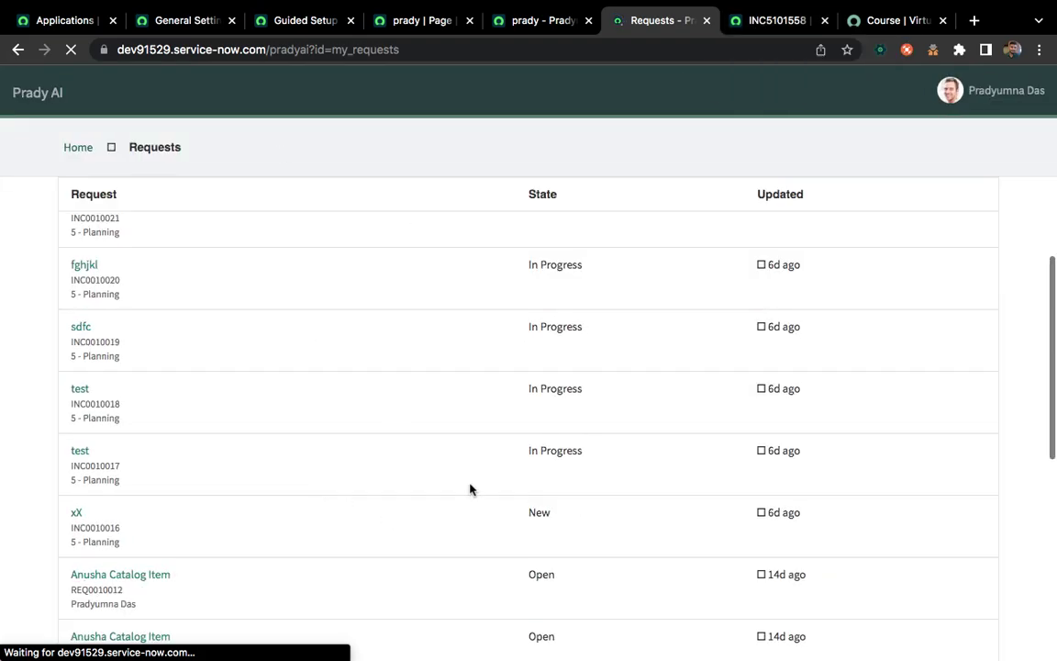
{"action": "scroll", "coordinate": [454, 477], "scroll_direction": "down", "scroll_amount": 10}
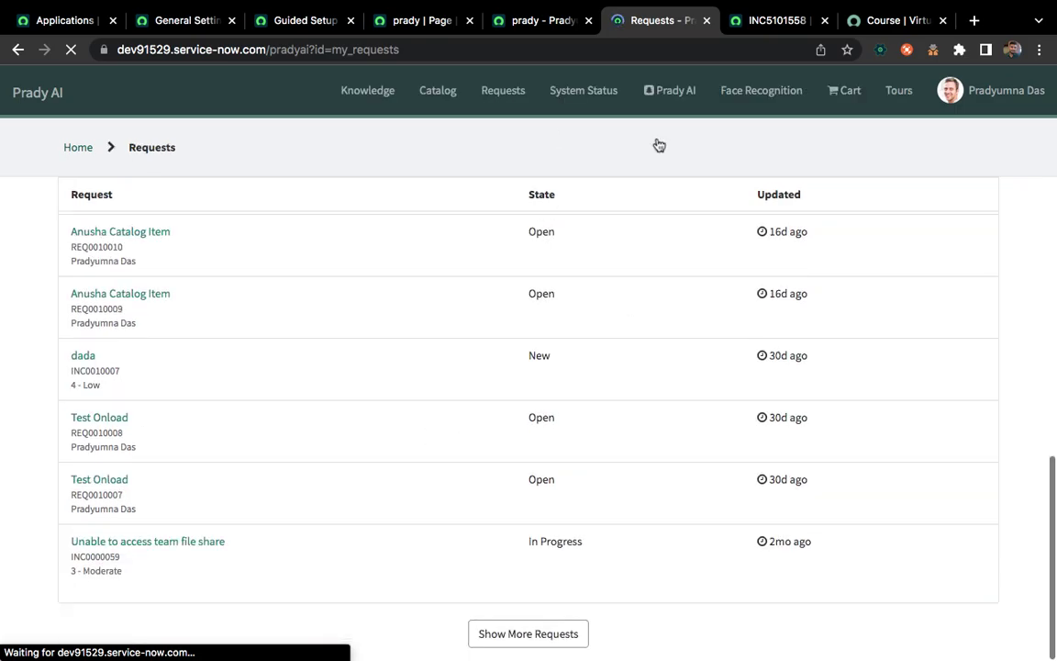
{"action": "left_click", "coordinate": [763, 22]}
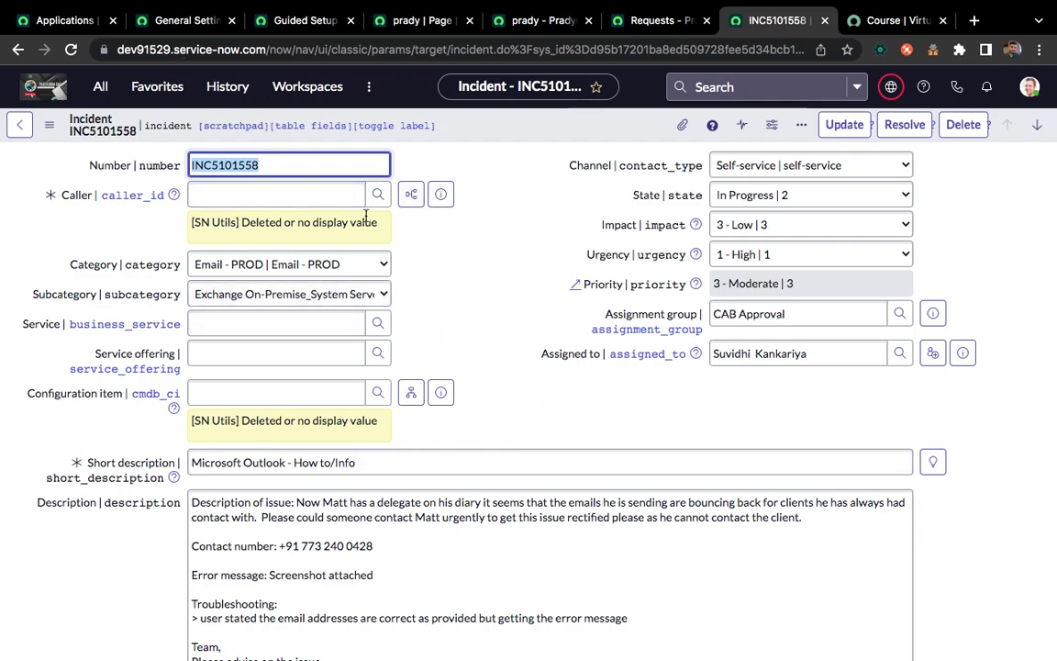
Answer the portal chat's request for an incident number with the invalid number INC510155890 and submit it.
{"action": "left_click", "coordinate": [576, 30]}
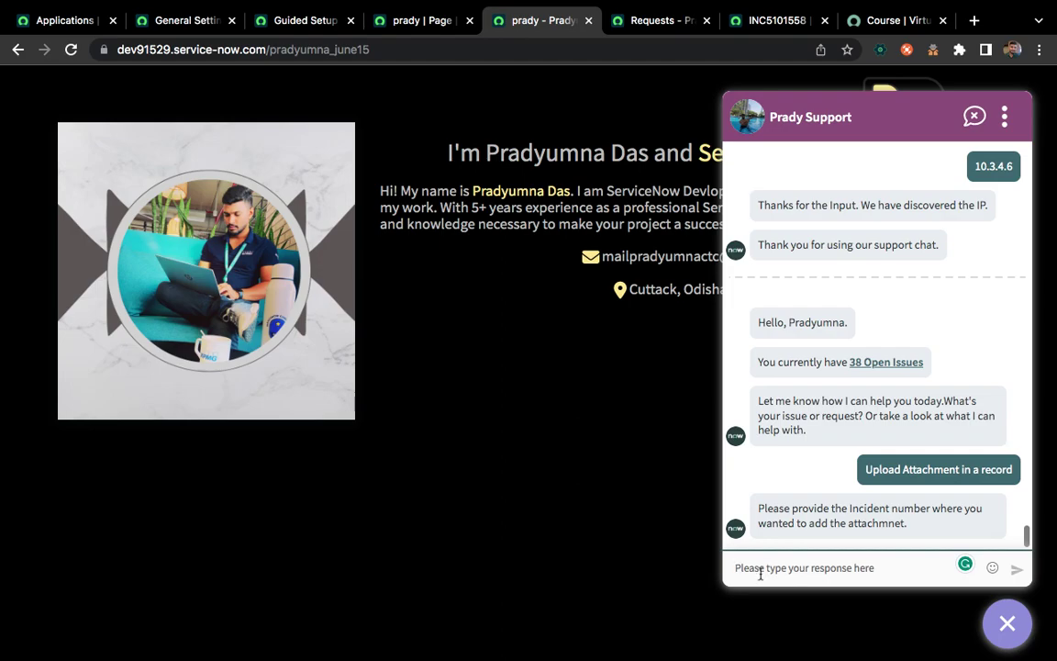
{"action": "key", "text": "super+v"}
{"action": "type", "text": "9"}
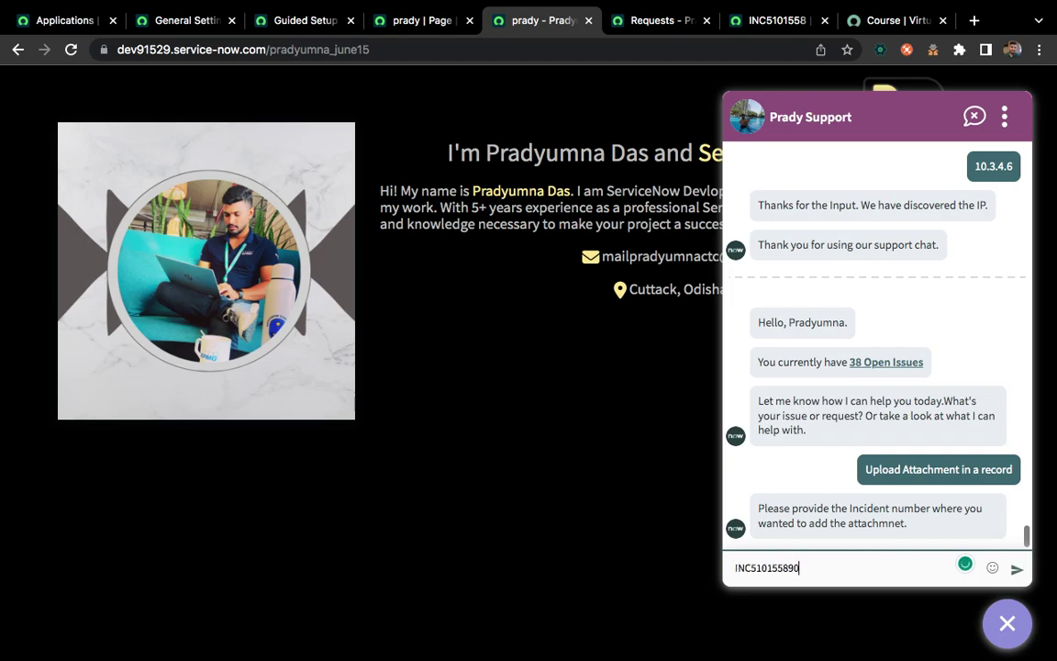
{"action": "key", "text": "Return"}
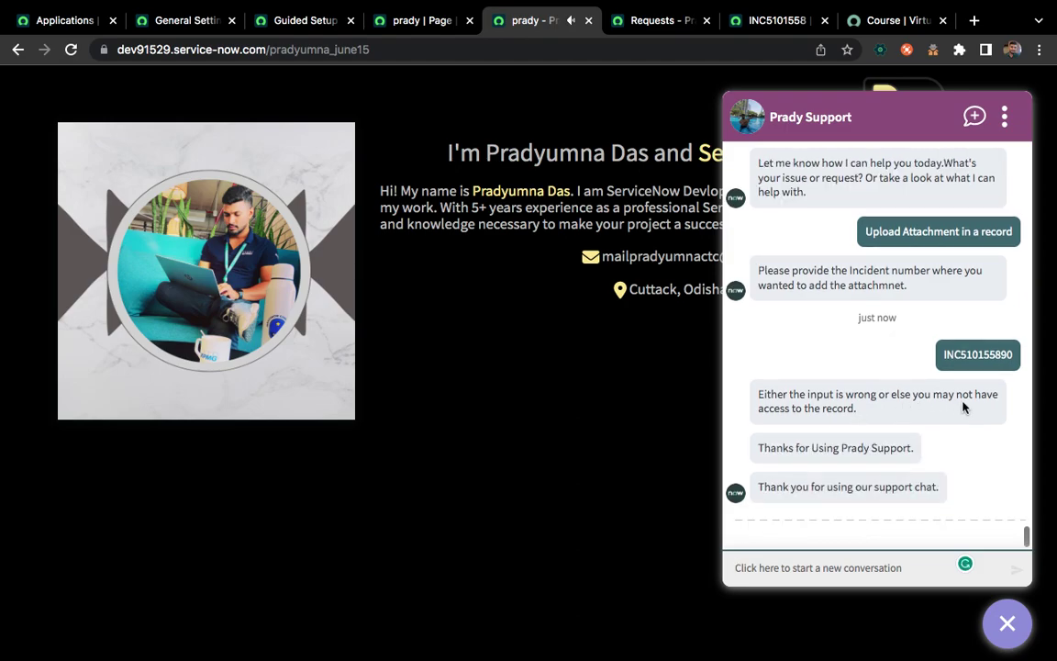
Start another chat conversation and pick the Upload Attachment in a record topic from the complete list.
{"action": "left_click", "coordinate": [973, 120]}
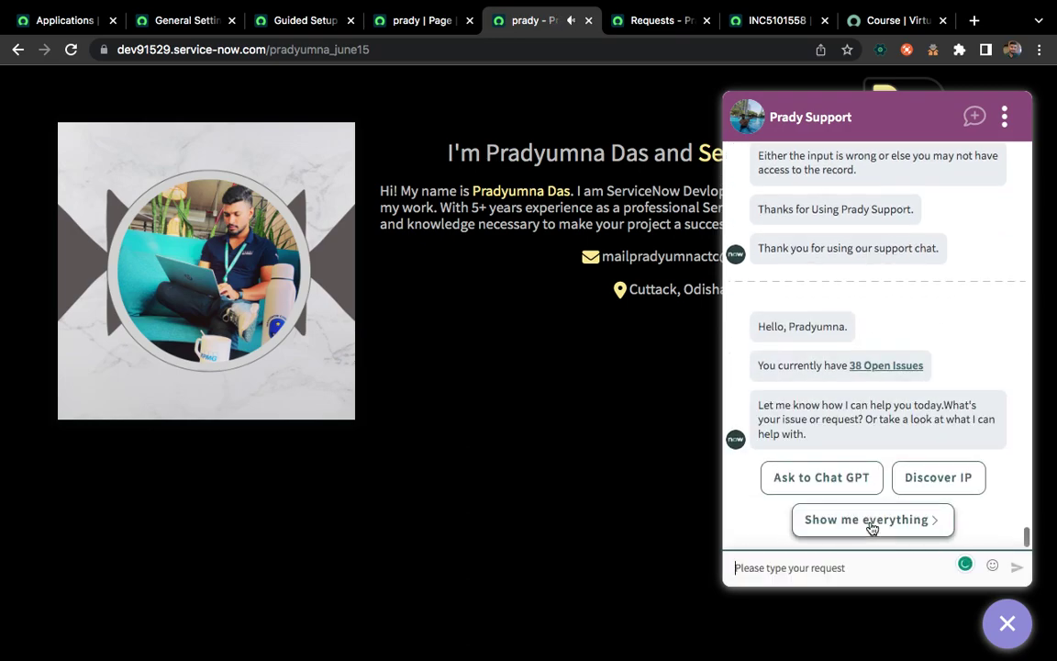
{"action": "left_click", "coordinate": [855, 519]}
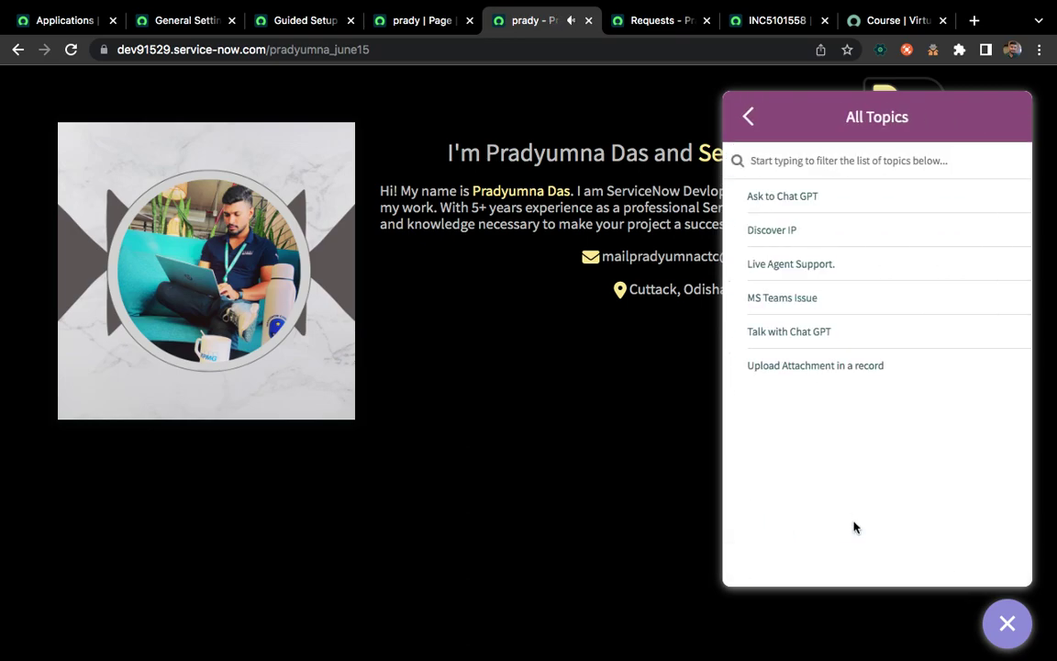
{"action": "left_click", "coordinate": [776, 368]}
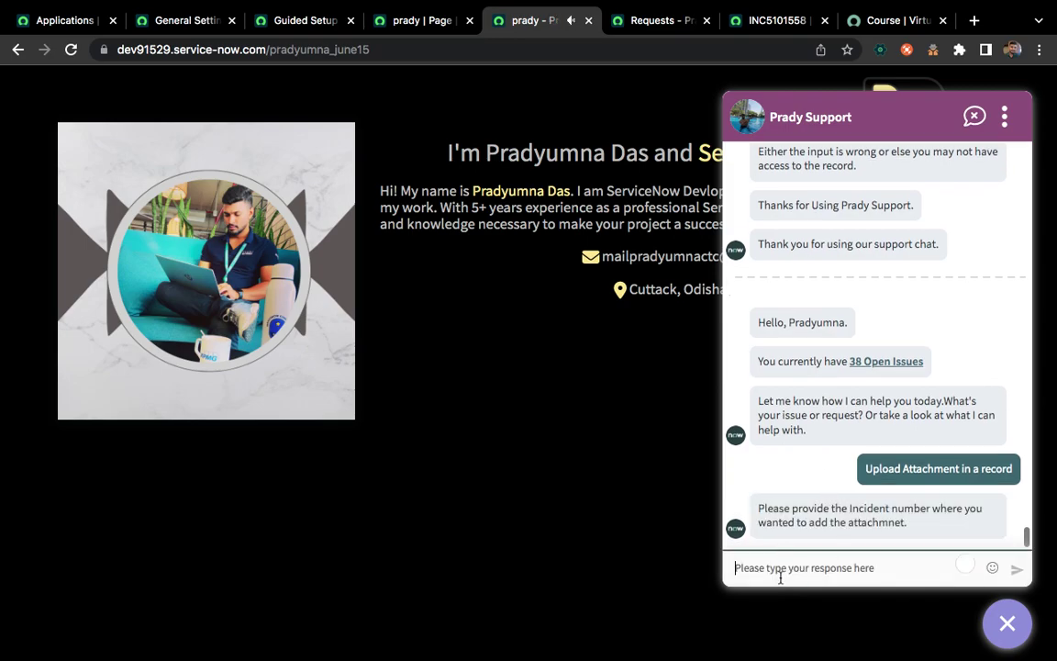
Submit incident number INC5101558 to the chat and upload the 95ed10ce9ad0e2...3fd2.jpg image from the Documents folder.
{"action": "type", "text": "INC5101558"}
{"action": "key", "text": "Return"}
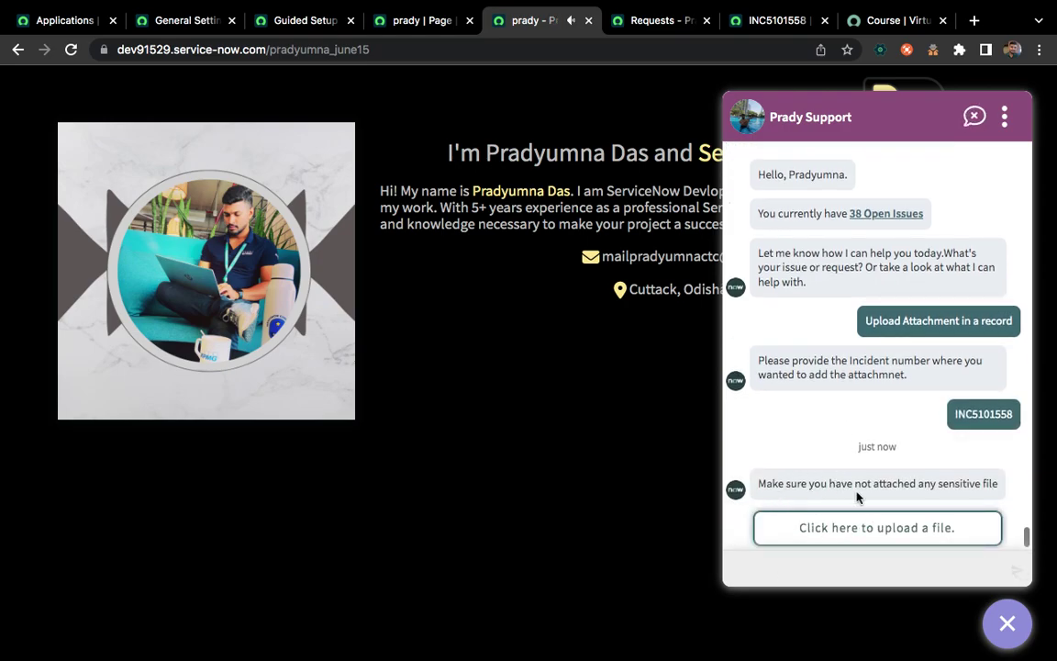
{"action": "left_click", "coordinate": [872, 538]}
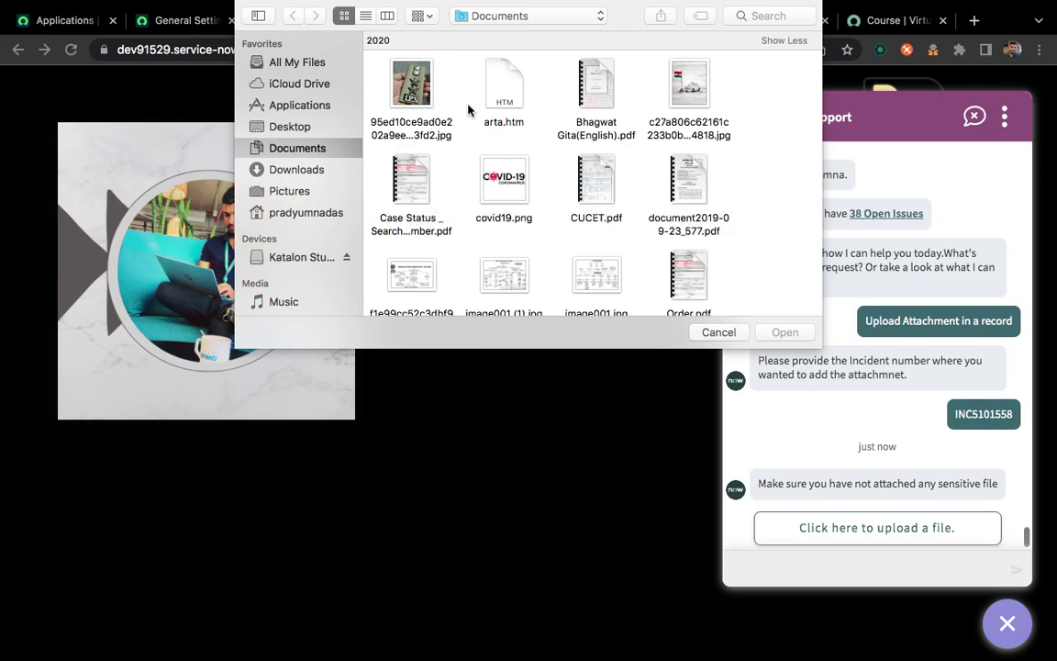
{"action": "double_click", "coordinate": [412, 85]}
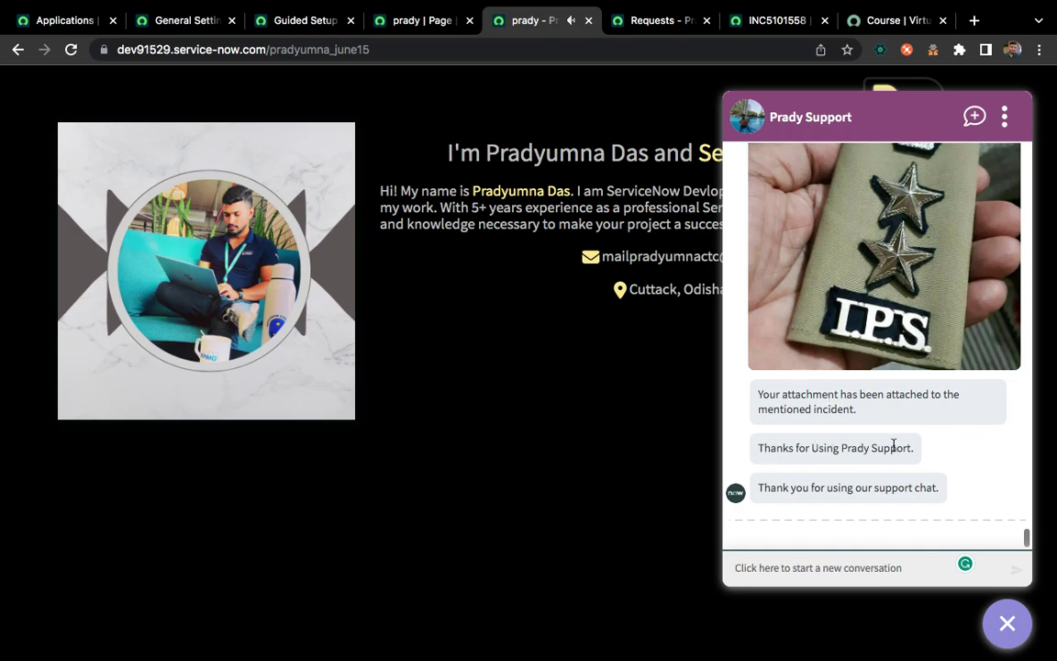
Close the Requests page and check incident INC5101558 for the uploaded attachment before returning to the portal chat.
{"action": "left_click", "coordinate": [643, 26]}
{"action": "left_click", "coordinate": [748, 22]}
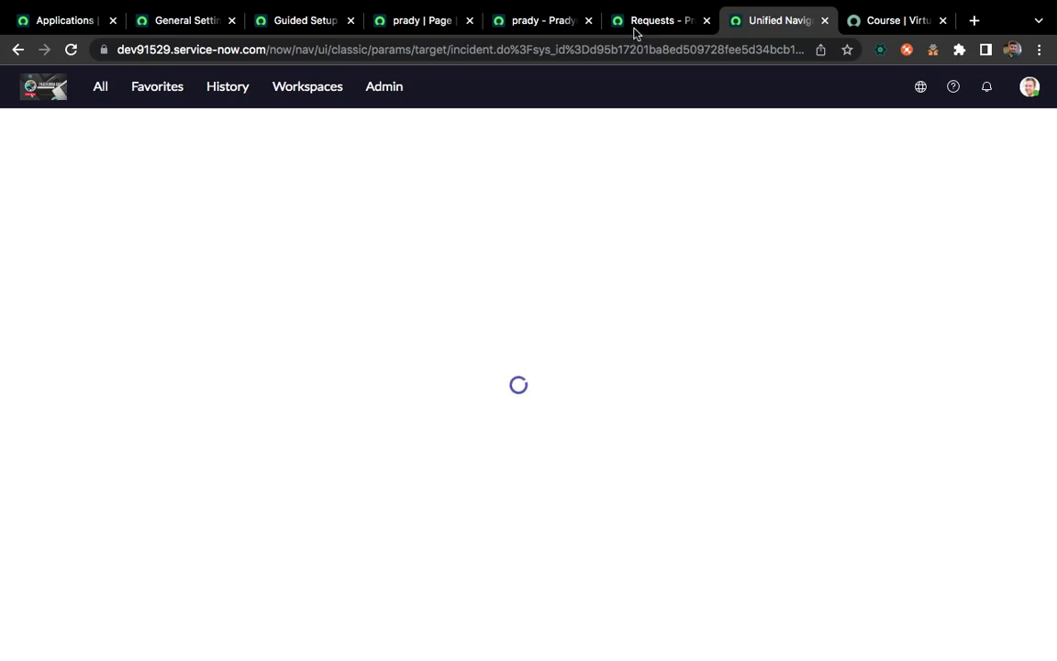
{"action": "left_click", "coordinate": [707, 20]}
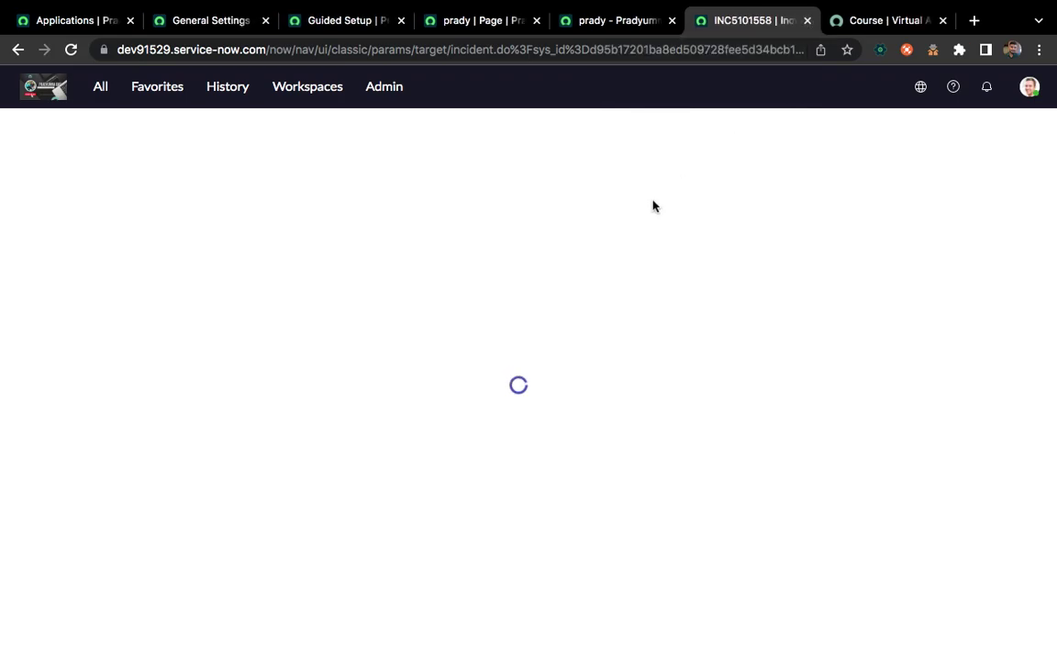
{"action": "left_click", "coordinate": [575, 22]}
{"action": "left_click", "coordinate": [724, 22]}
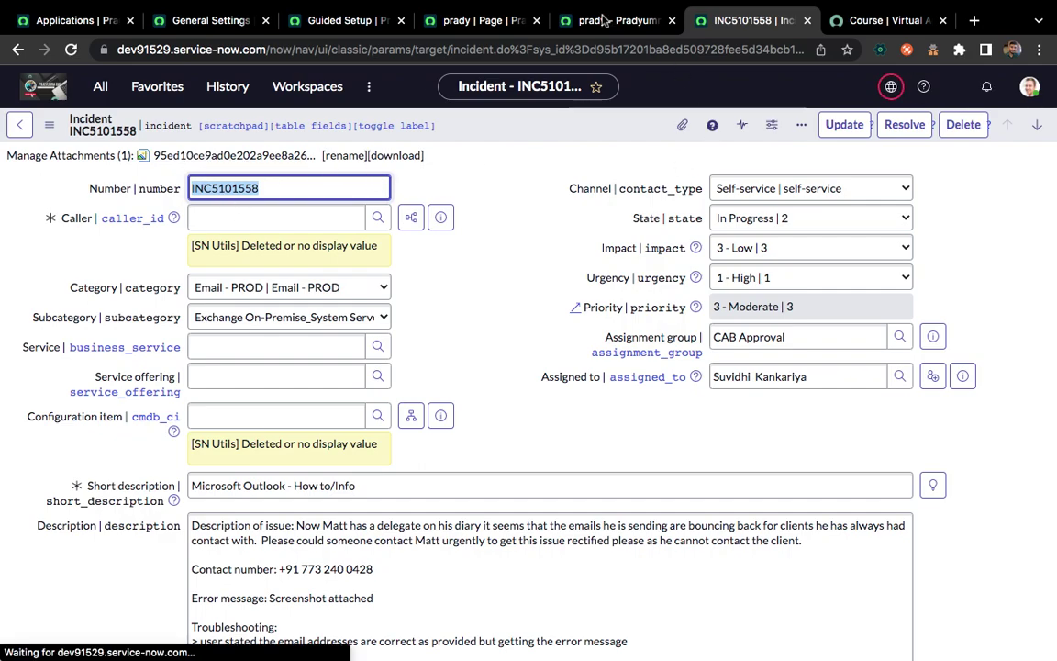
{"action": "left_click", "coordinate": [560, 19]}
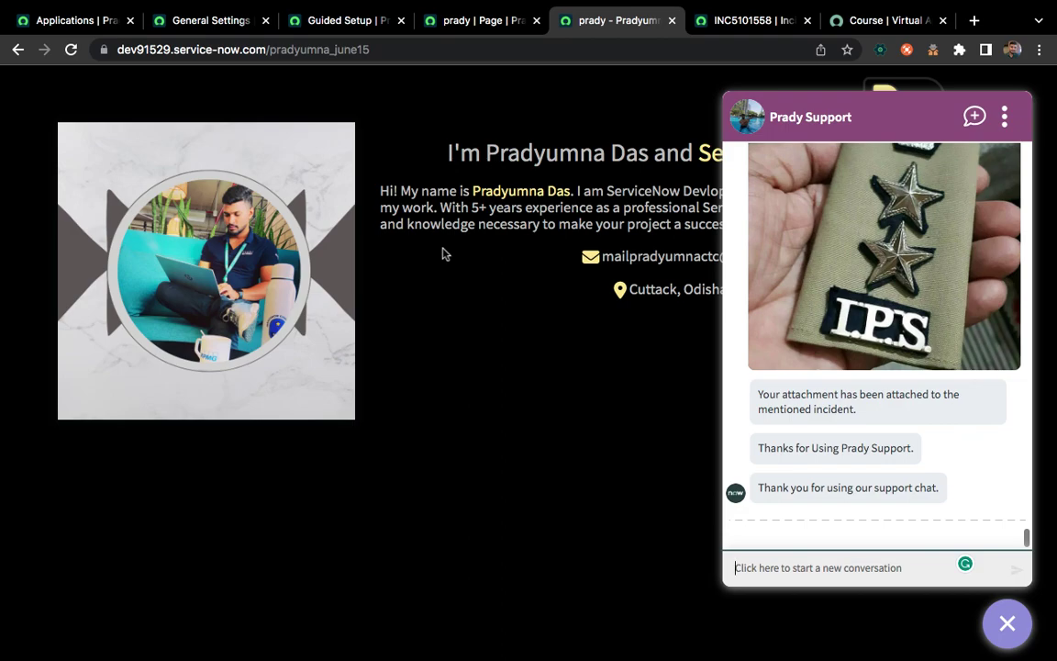
Search All Applications for "glide virtual agent", highlighting the Glide Virtual Agent plugin ID, and for "virtual agent des".
{"action": "left_click", "coordinate": [49, 27]}
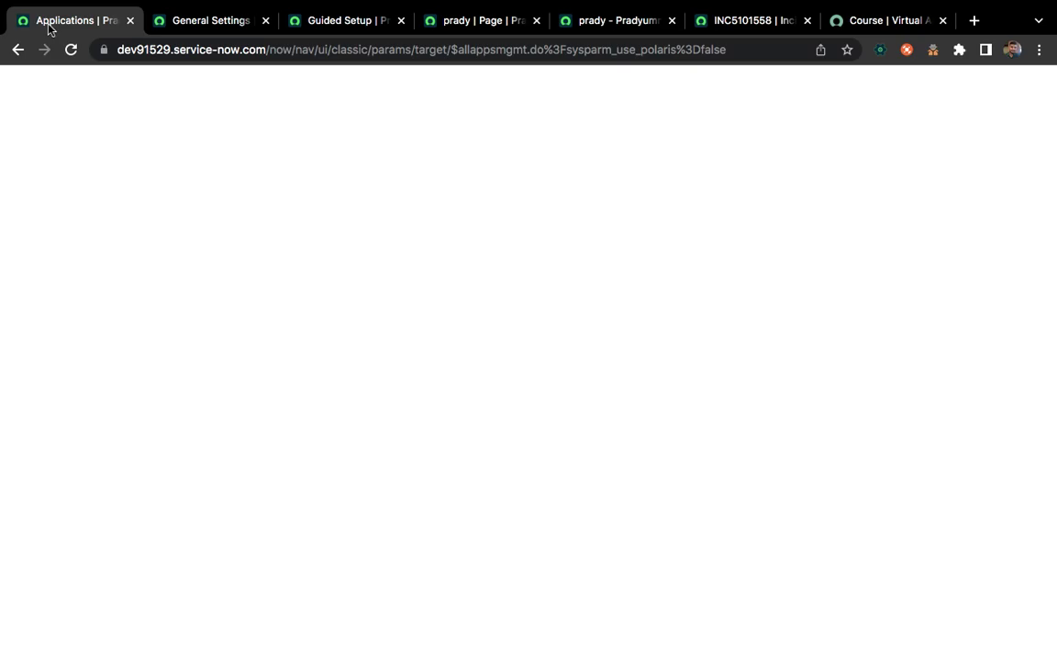
{"action": "left_click", "coordinate": [325, 168]}
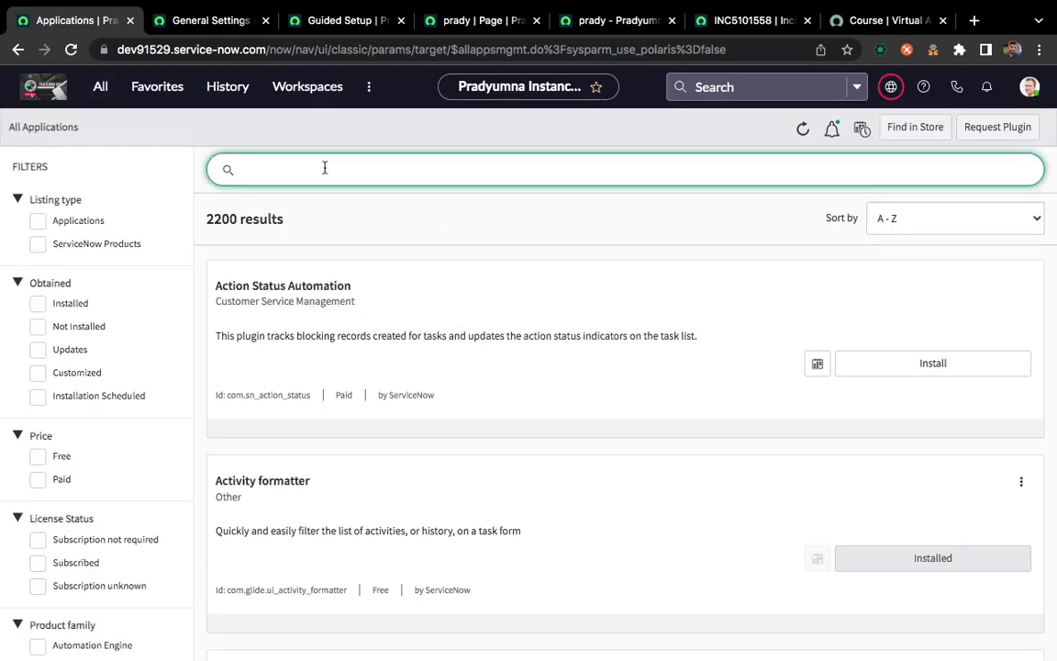
{"action": "type", "text": "glifdr"}
{"action": "key", "text": "BackSpace"}
{"action": "key", "text": "BackSpace"}
{"action": "key", "text": "BackSpace"}
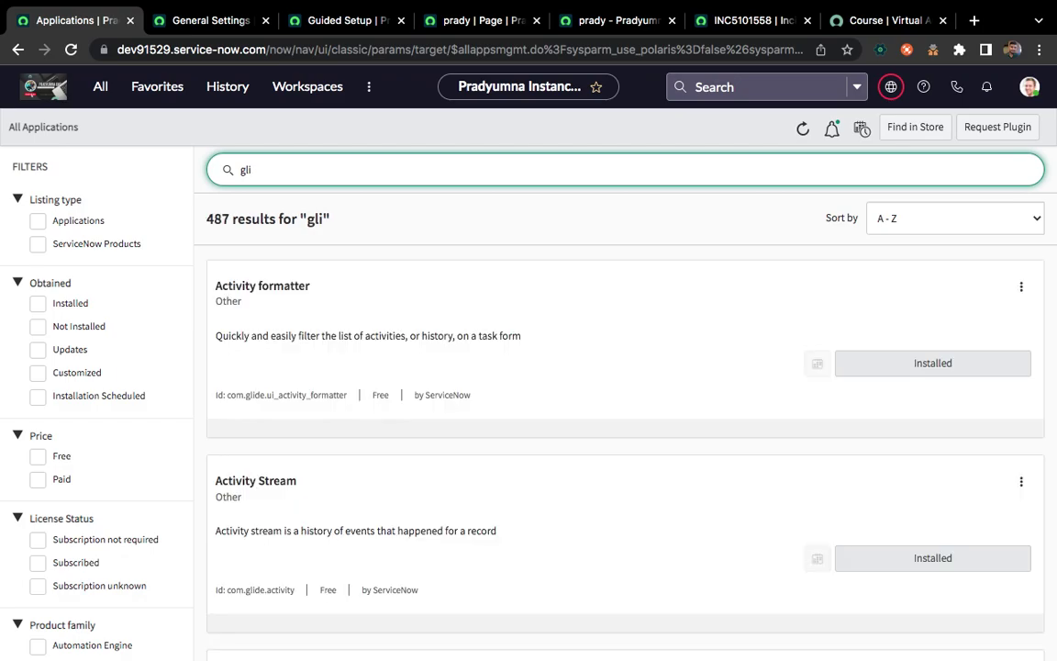
{"action": "type", "text": "de virtual agent"}
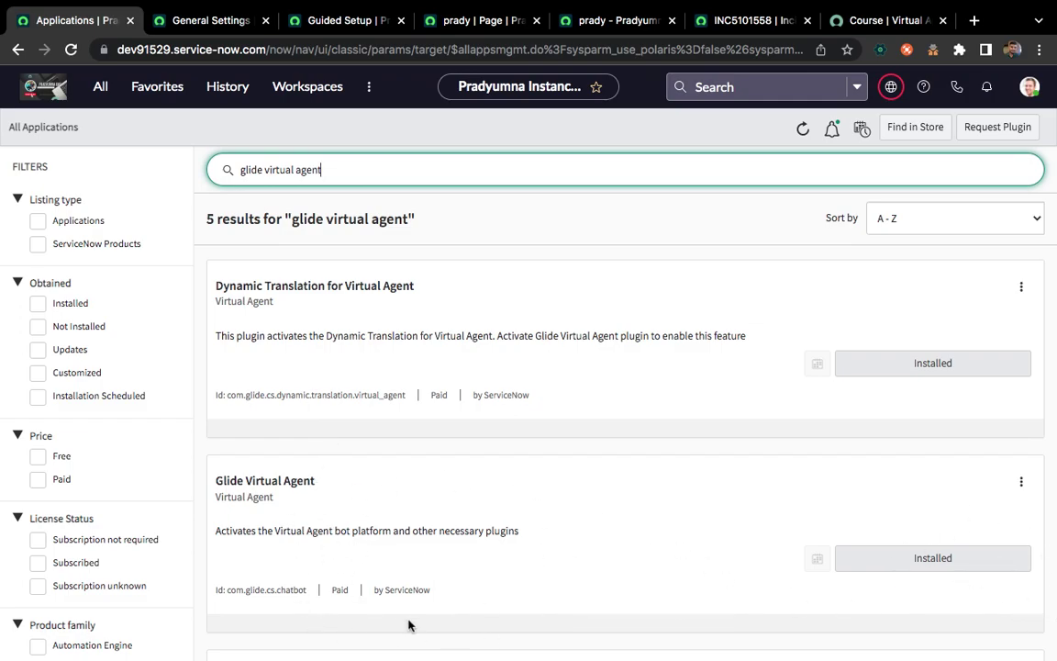
{"action": "left_click_drag", "start_coordinate": [307, 589], "coordinate": [229, 586]}
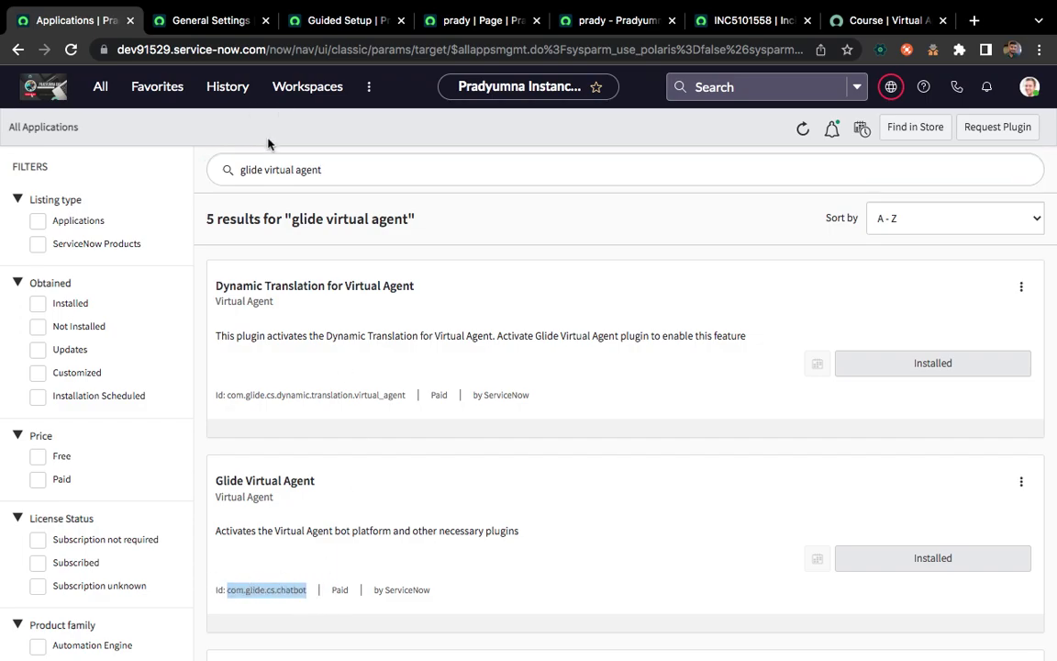
{"action": "triple_click", "coordinate": [275, 170]}
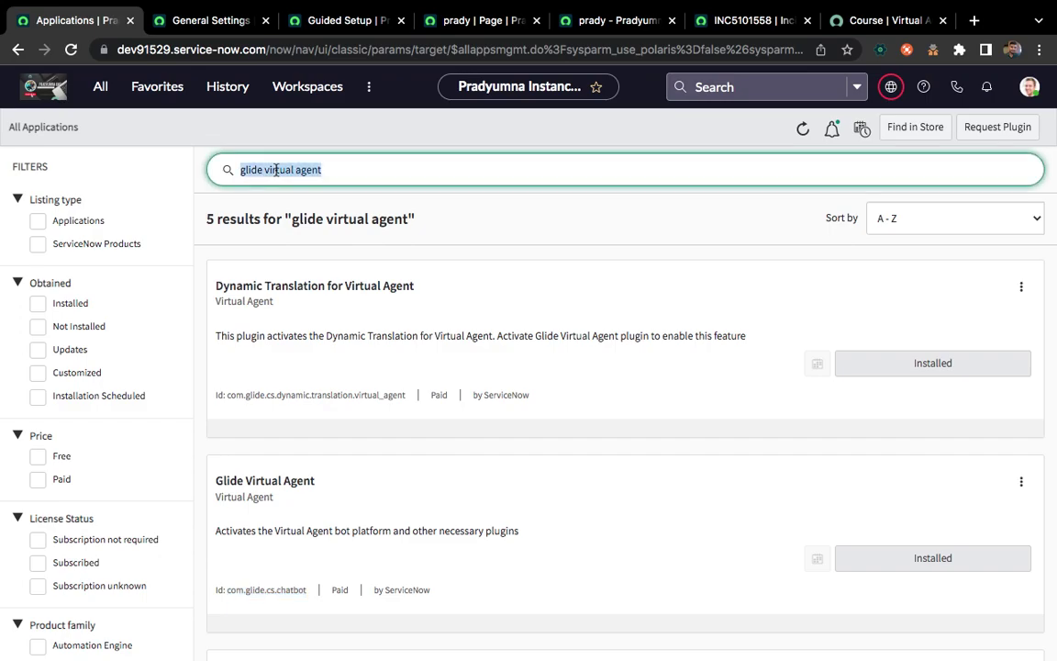
{"action": "type", "text": "virtual agent des"}
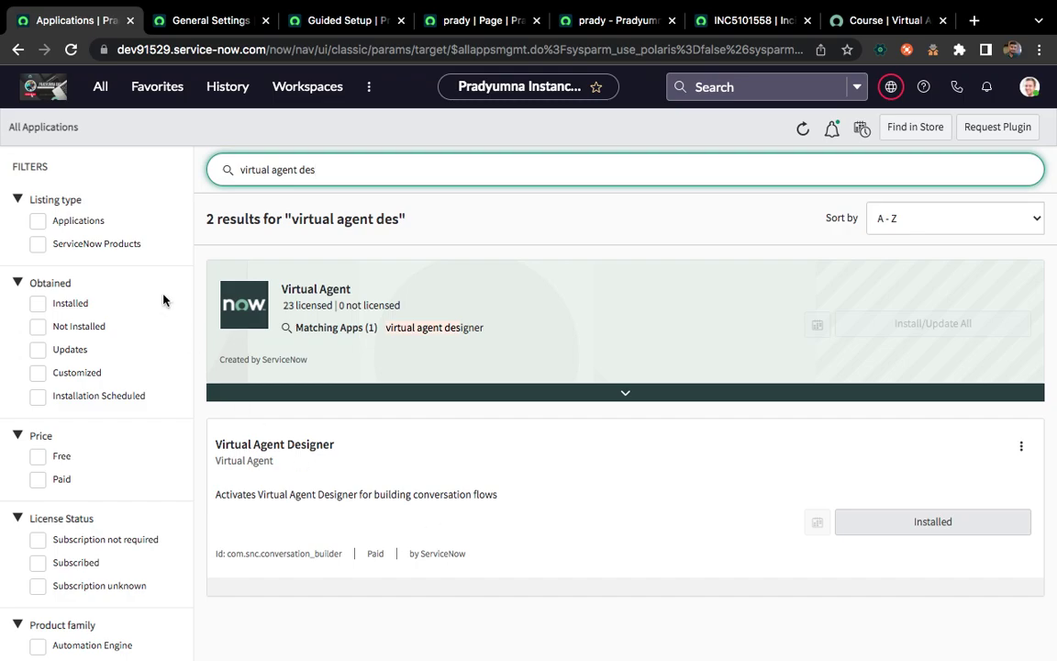
Filter the navigator by "conver", open the Conversational Interfaces Settings, and close the duplicate in favour of the already open General Settings page.
{"action": "left_click", "coordinate": [100, 86]}
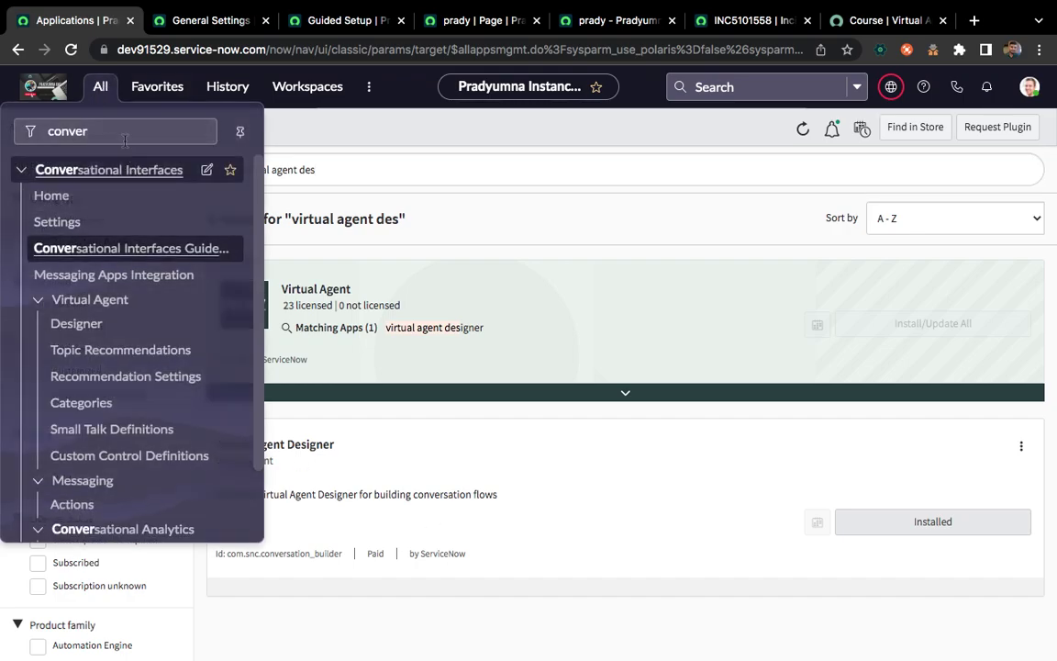
{"action": "double_click", "coordinate": [87, 131]}
{"action": "key", "text": "BackSpace"}
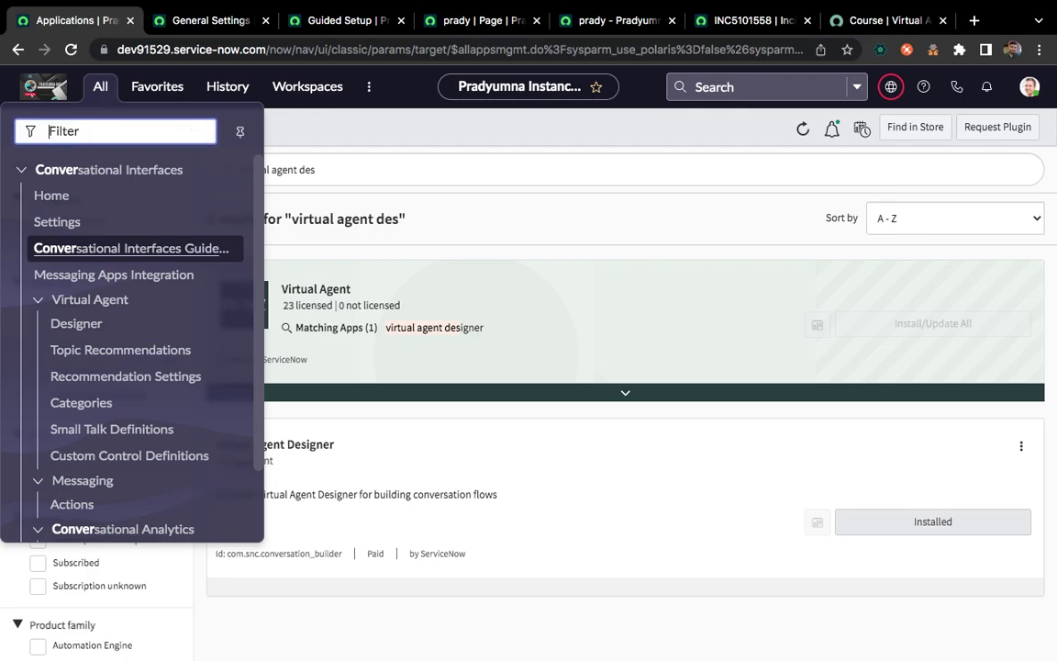
{"action": "type", "text": "conver"}
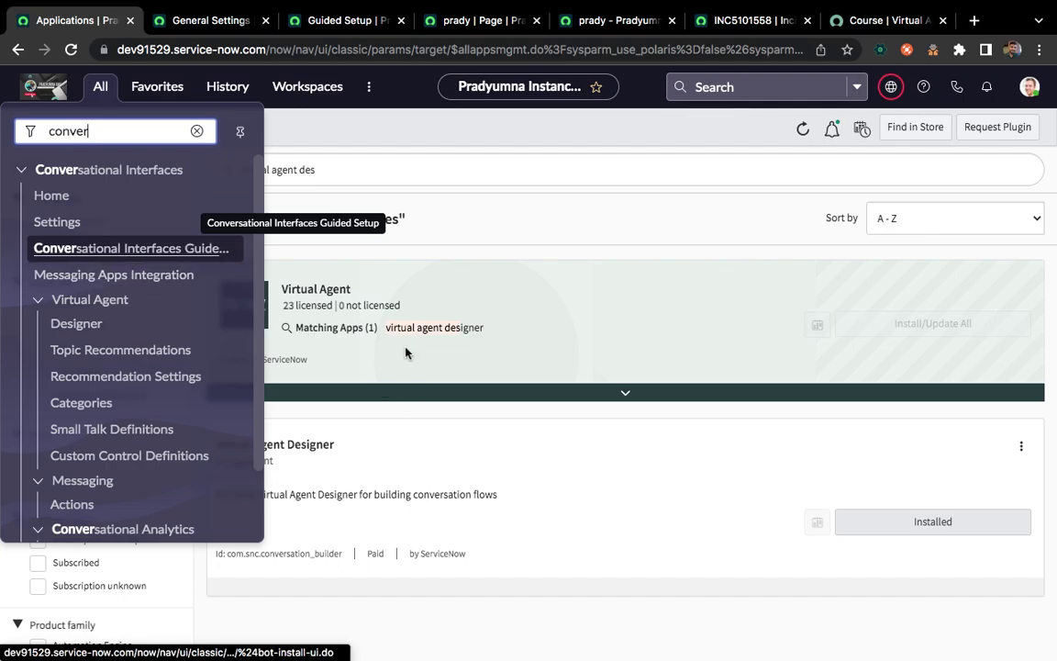
{"action": "left_click", "coordinate": [61, 224]}
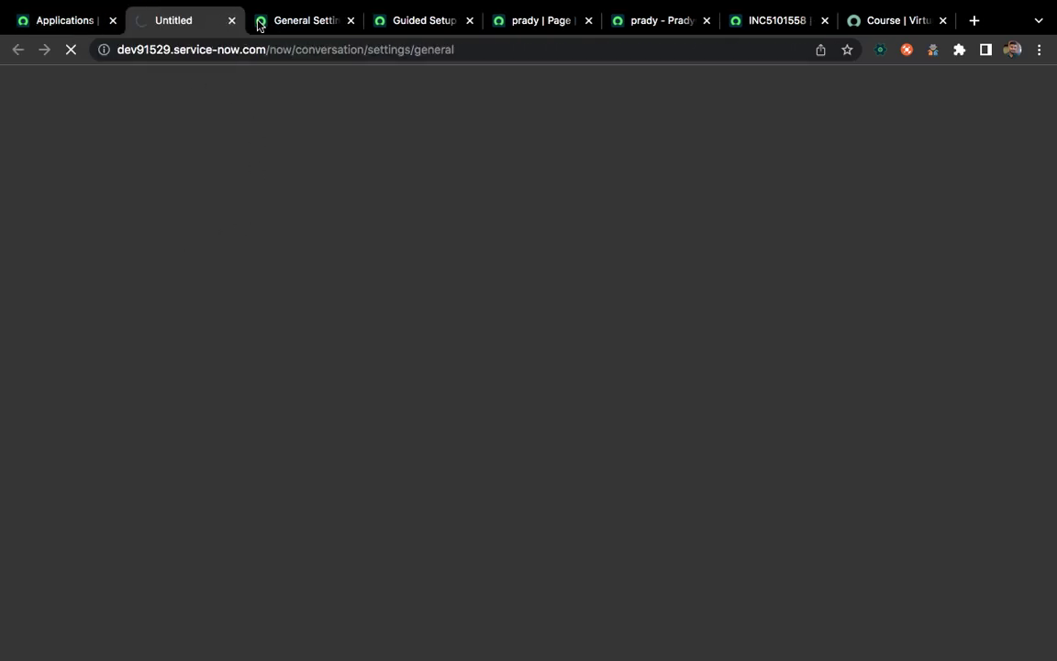
{"action": "left_click", "coordinate": [230, 20]}
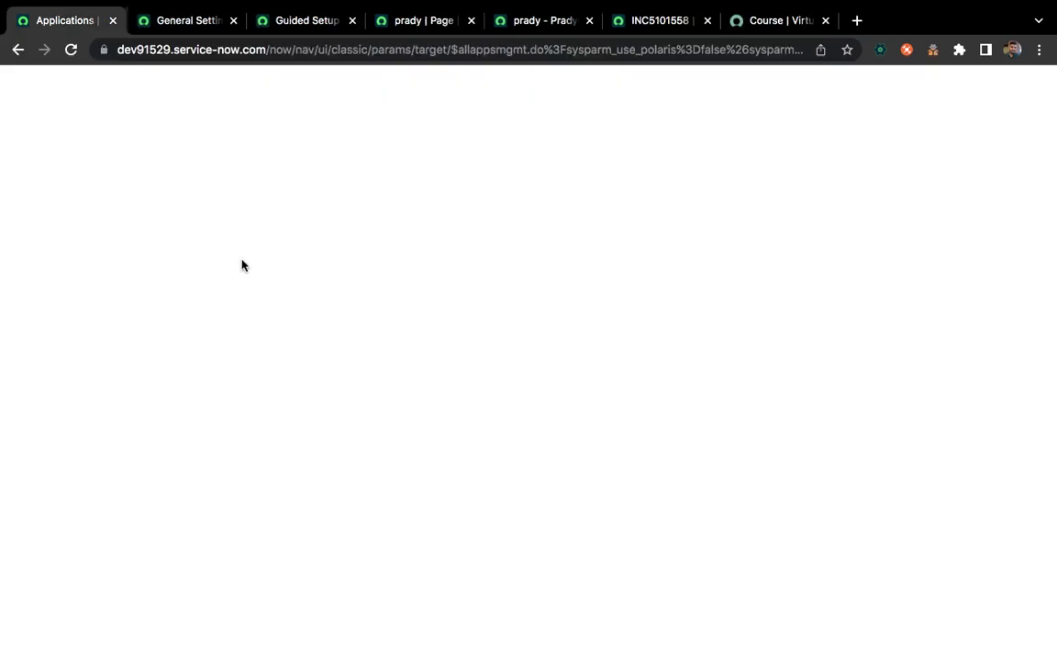
{"action": "left_click", "coordinate": [185, 21]}
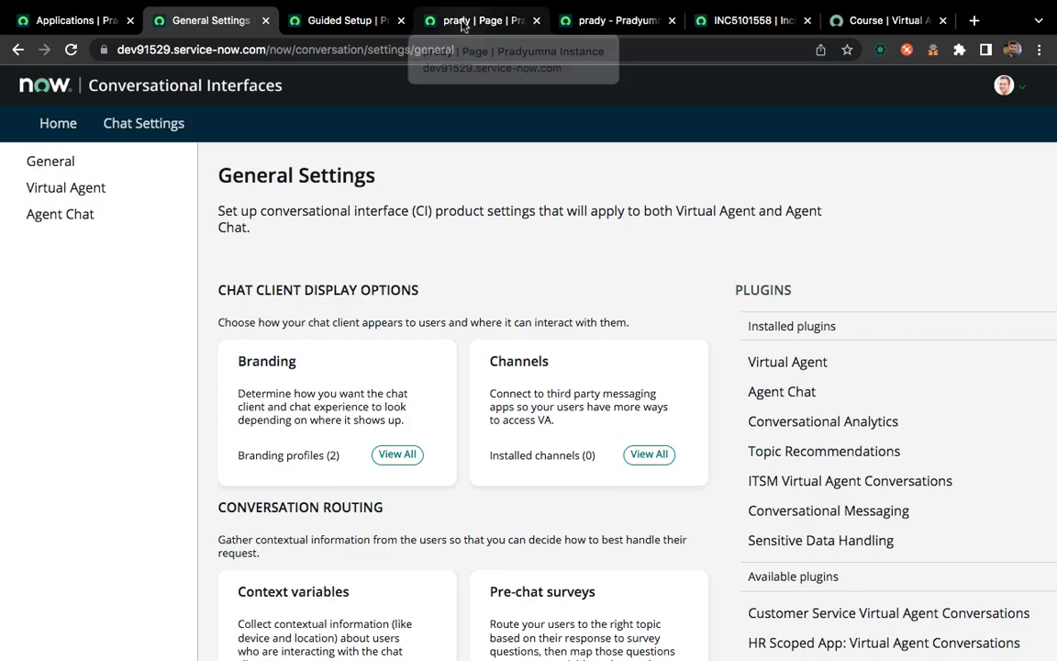
View the prady page record and its portal chat, and open the Default Branding profile from General Settings.
{"action": "left_click", "coordinate": [488, 19]}
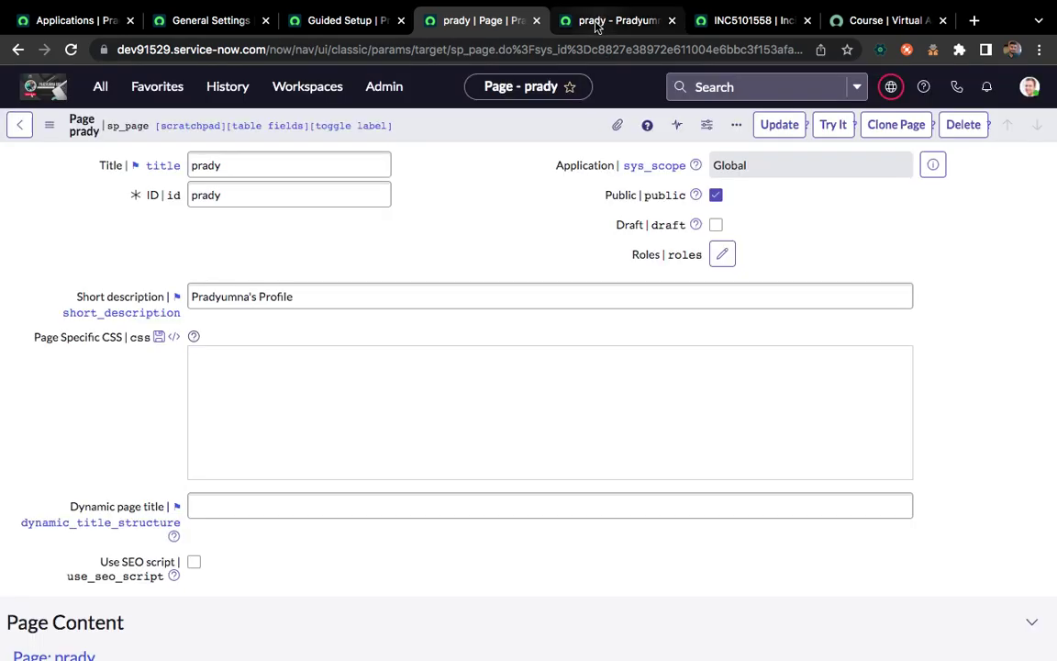
{"action": "left_click", "coordinate": [596, 21]}
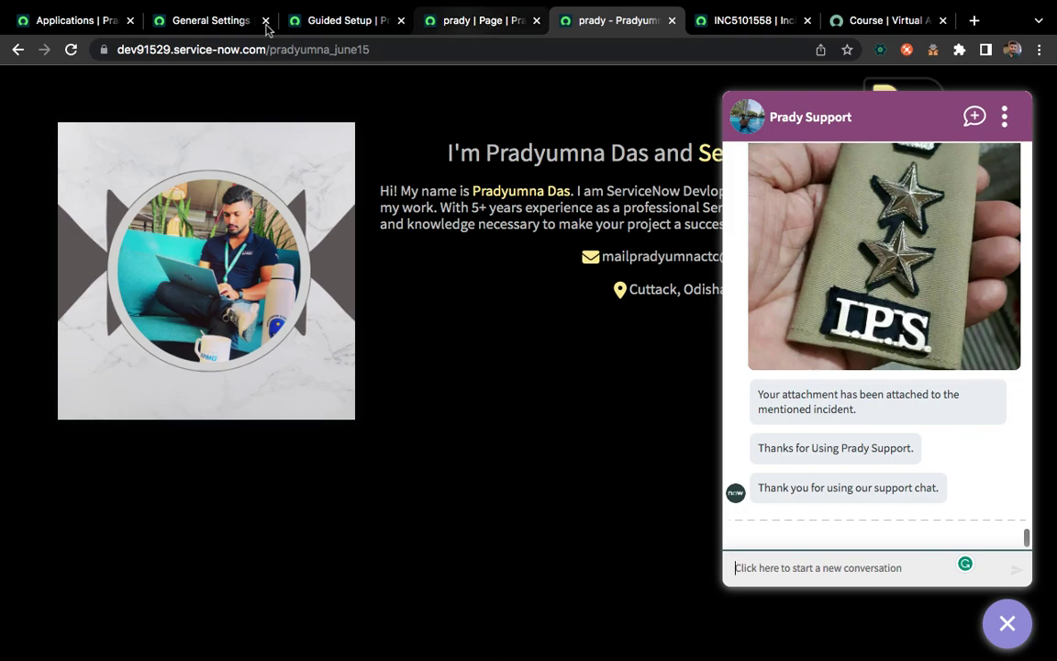
{"action": "left_click", "coordinate": [193, 19]}
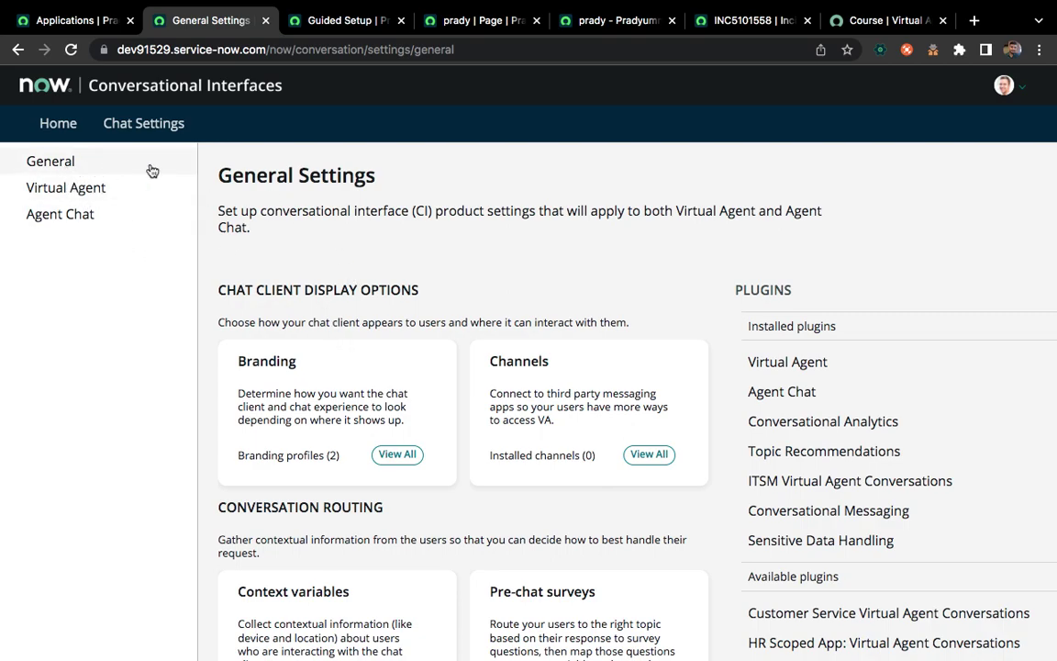
{"action": "left_click", "coordinate": [395, 457]}
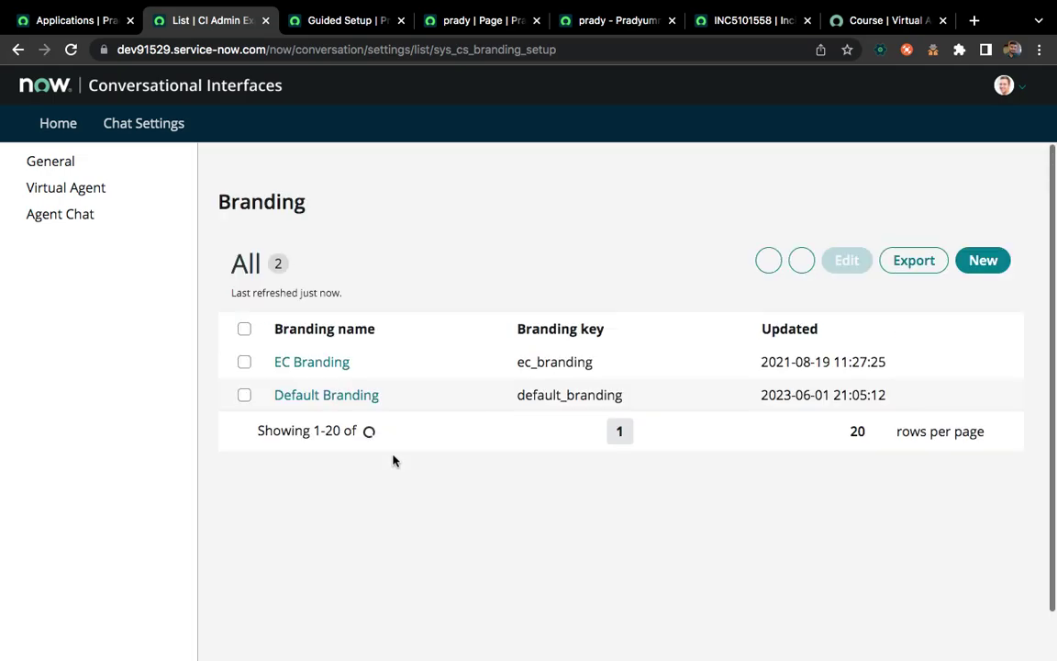
{"action": "left_click", "coordinate": [320, 417]}
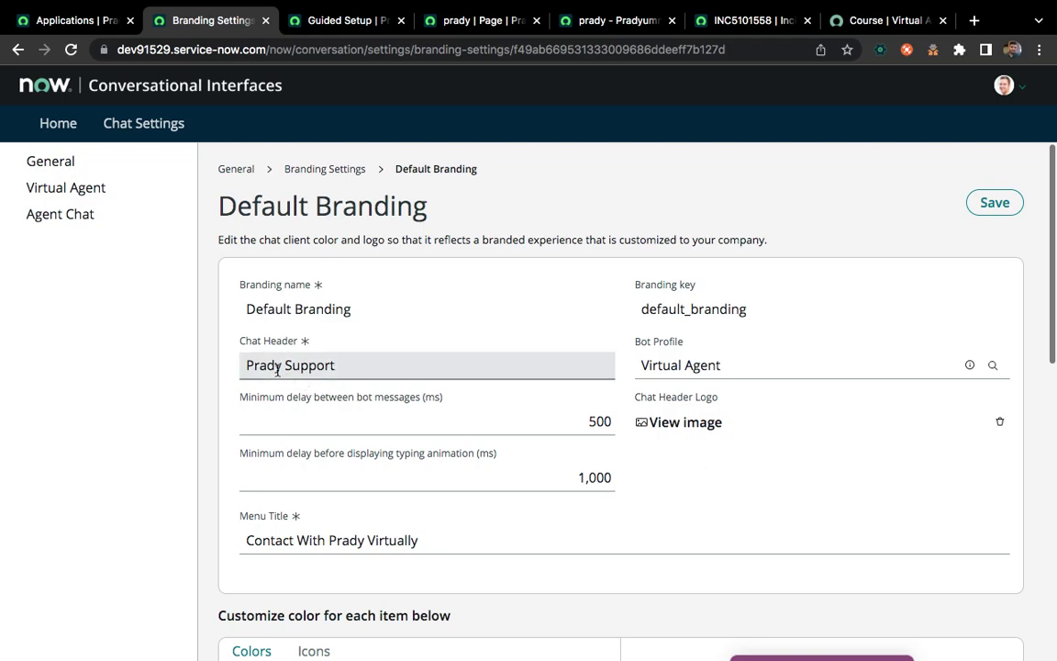
Compare the Chat Header and Chat Header Logo settings in Default Branding with the header of the portal chat.
{"action": "left_click", "coordinate": [454, 21]}
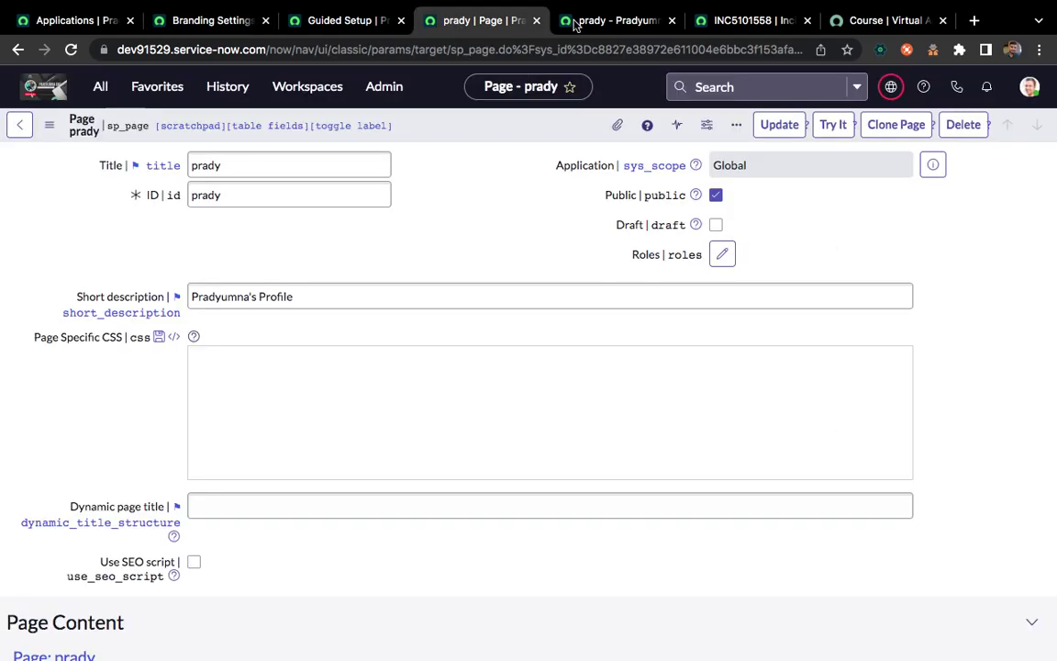
{"action": "left_click", "coordinate": [609, 20]}
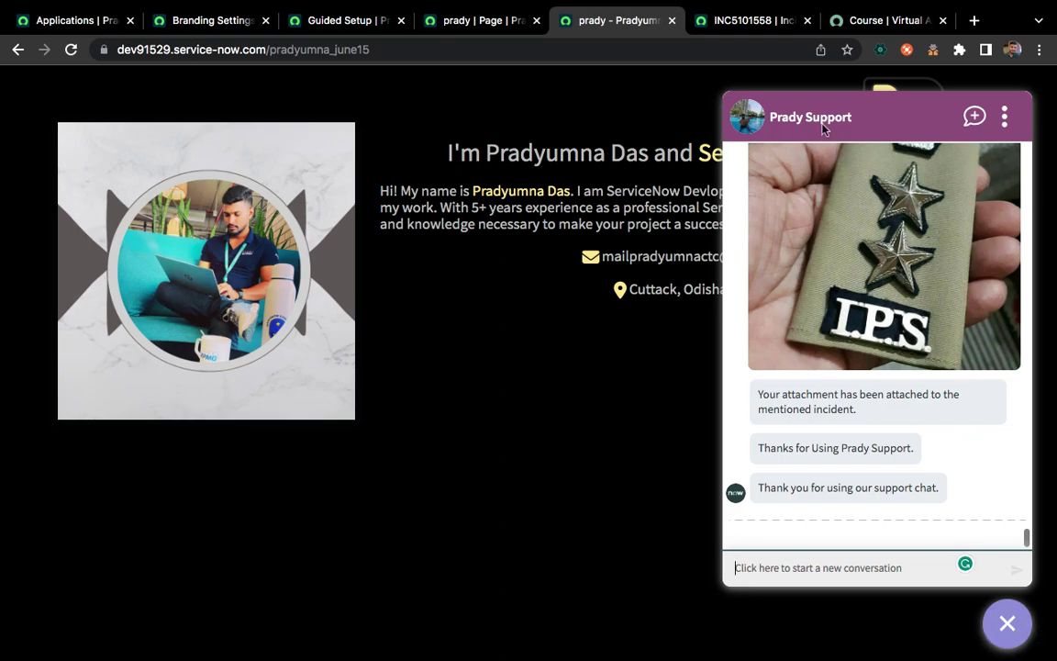
{"action": "left_click", "coordinate": [186, 21]}
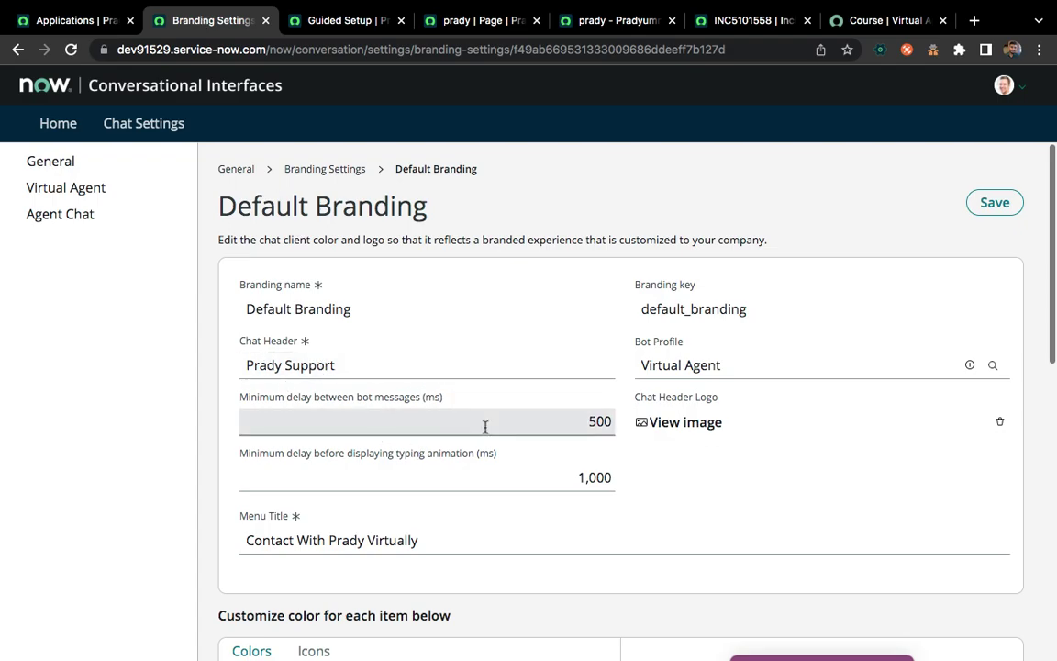
{"action": "scroll", "coordinate": [488, 427], "scroll_direction": "down", "scroll_amount": 1}
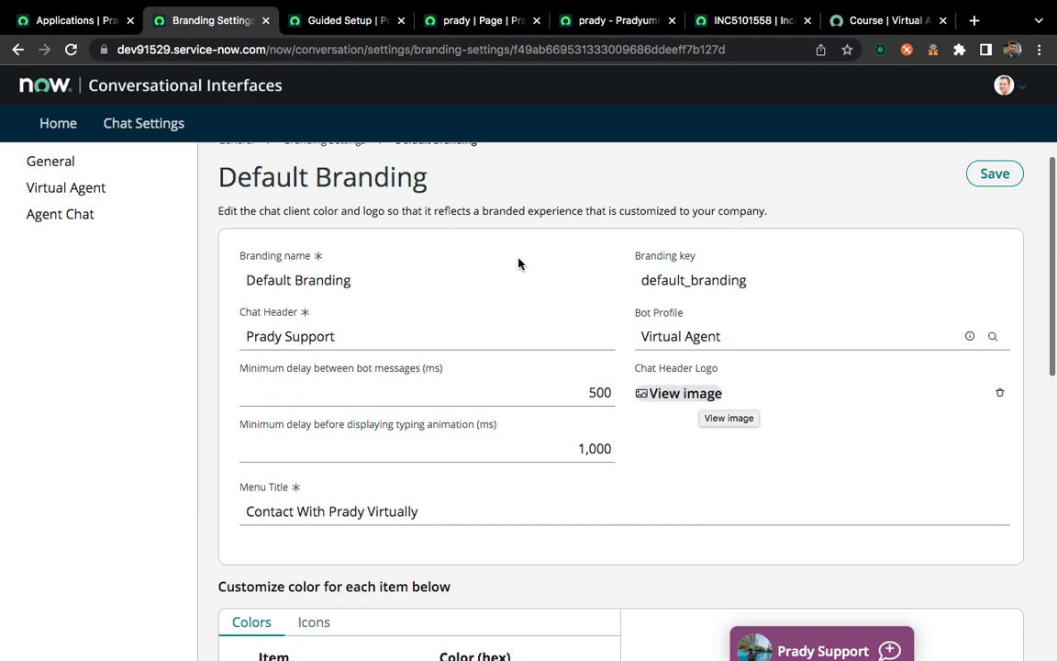
{"action": "left_click", "coordinate": [592, 17]}
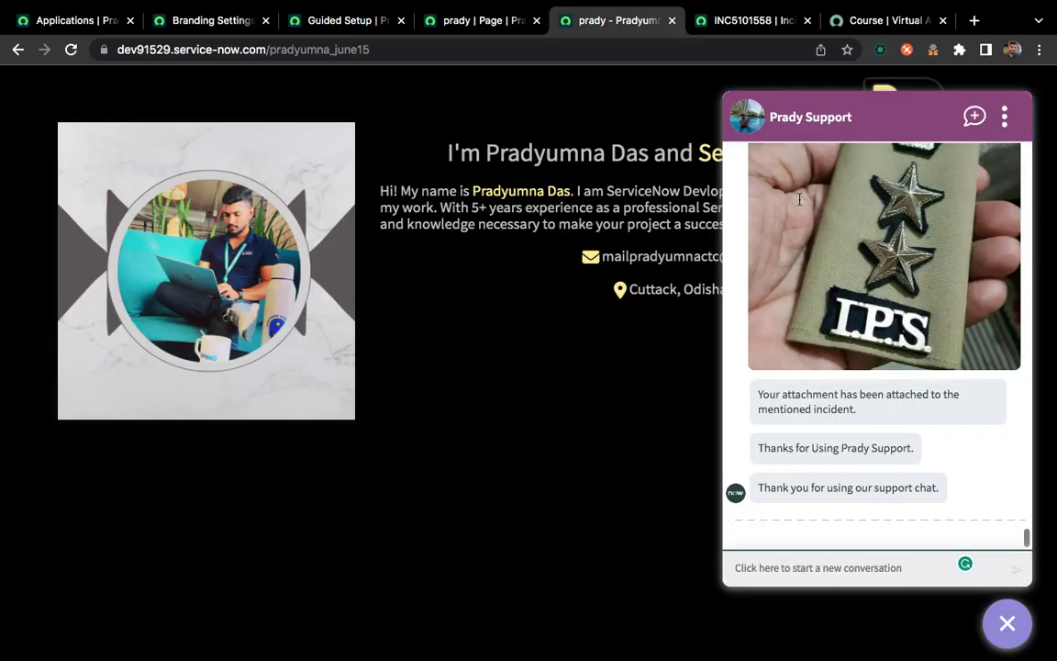
{"action": "left_click", "coordinate": [188, 20]}
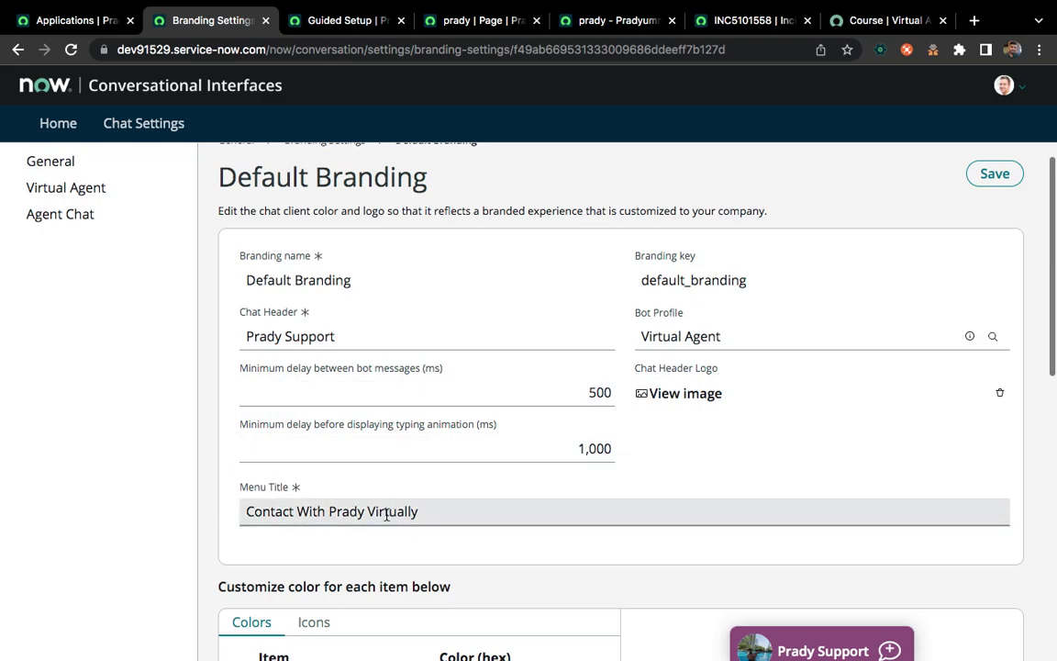
Review the Menu Title and chat window colours, and inspect the Chat Header Background colour picker, keeping #884E7C.
{"action": "scroll", "coordinate": [460, 515], "scroll_direction": "down", "scroll_amount": 5}
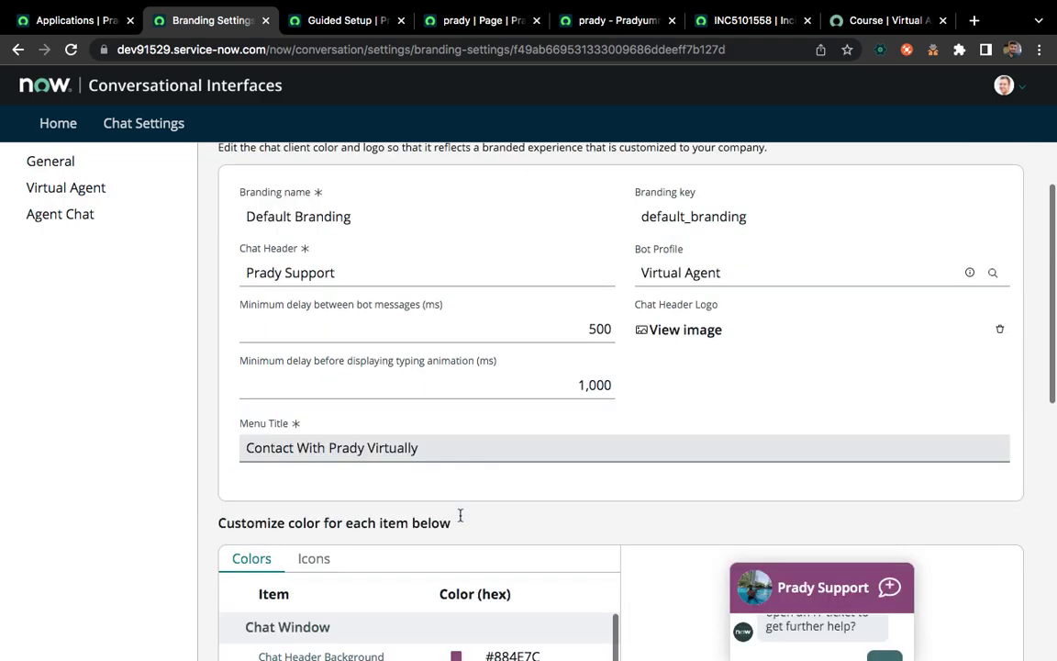
{"action": "scroll", "coordinate": [460, 455], "scroll_direction": "down", "scroll_amount": 3}
{"action": "scroll", "coordinate": [514, 551], "scroll_direction": "up", "scroll_amount": 3}
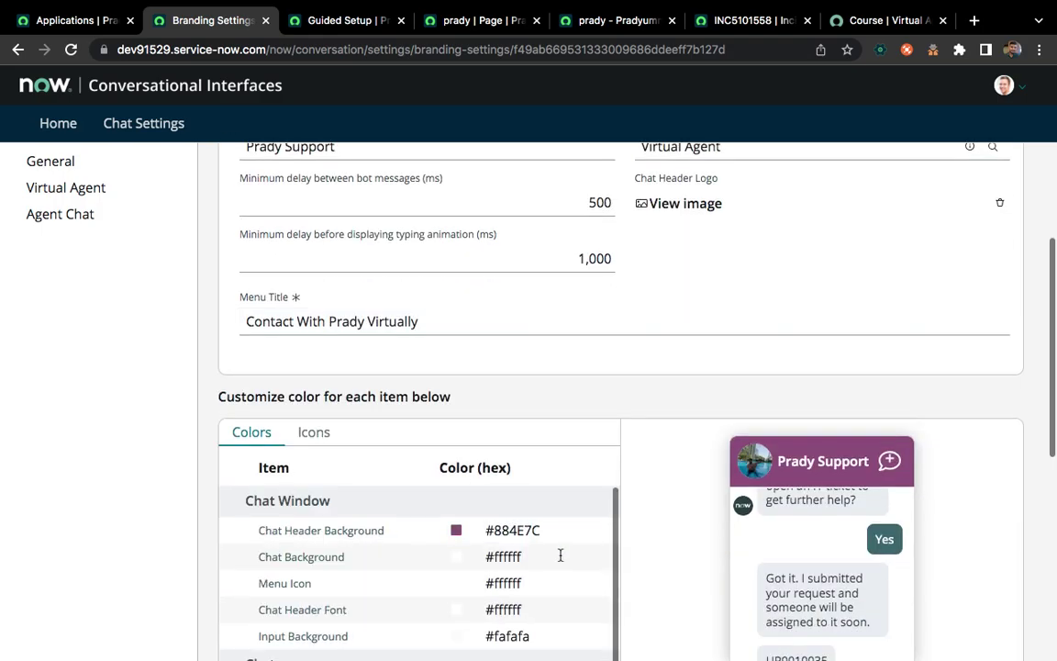
{"action": "scroll", "coordinate": [658, 517], "scroll_direction": "down", "scroll_amount": 4}
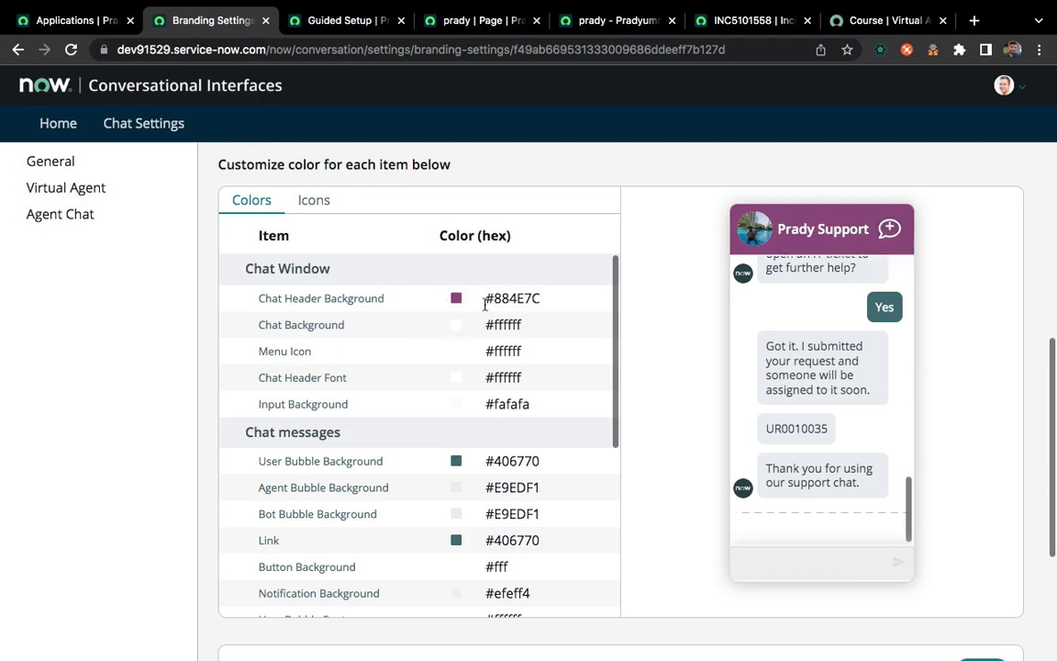
{"action": "left_click", "coordinate": [457, 301]}
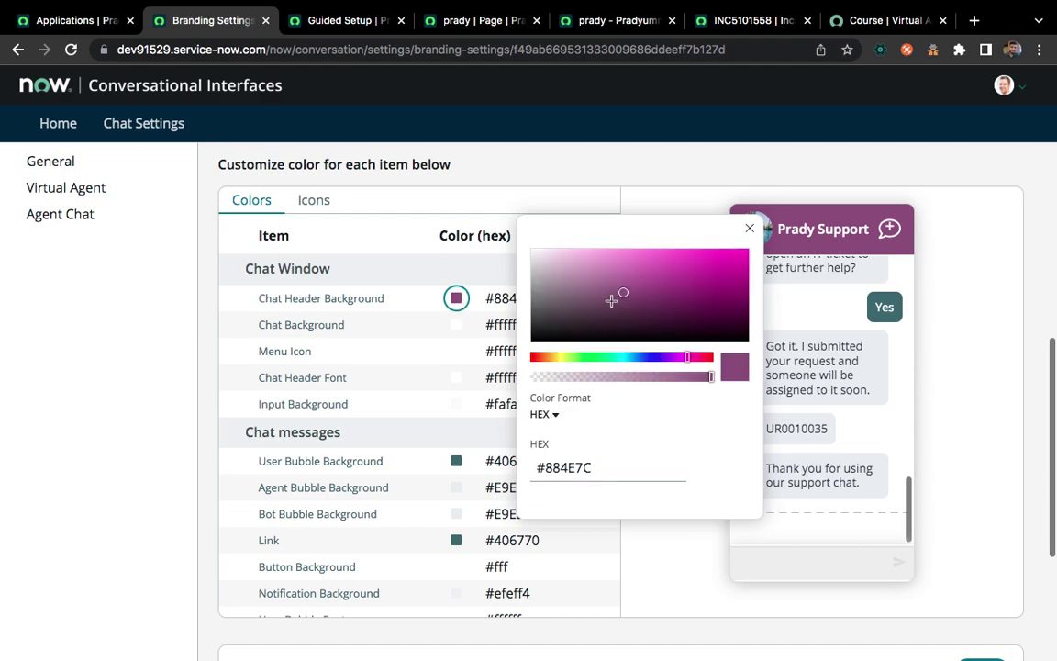
{"action": "left_click", "coordinate": [751, 227]}
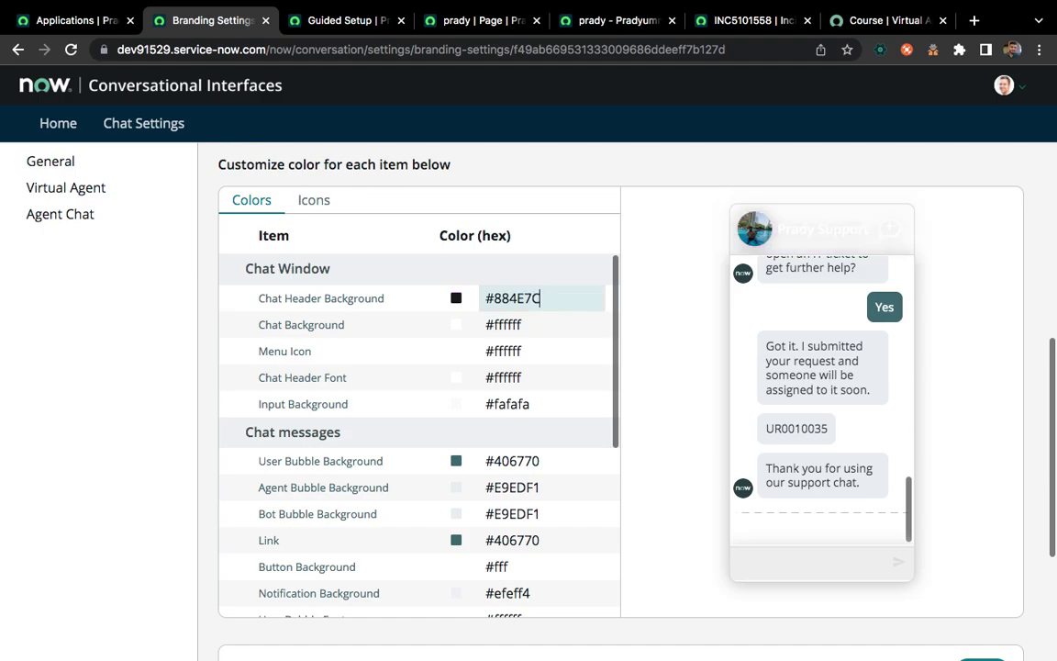
{"action": "left_click", "coordinate": [693, 309]}
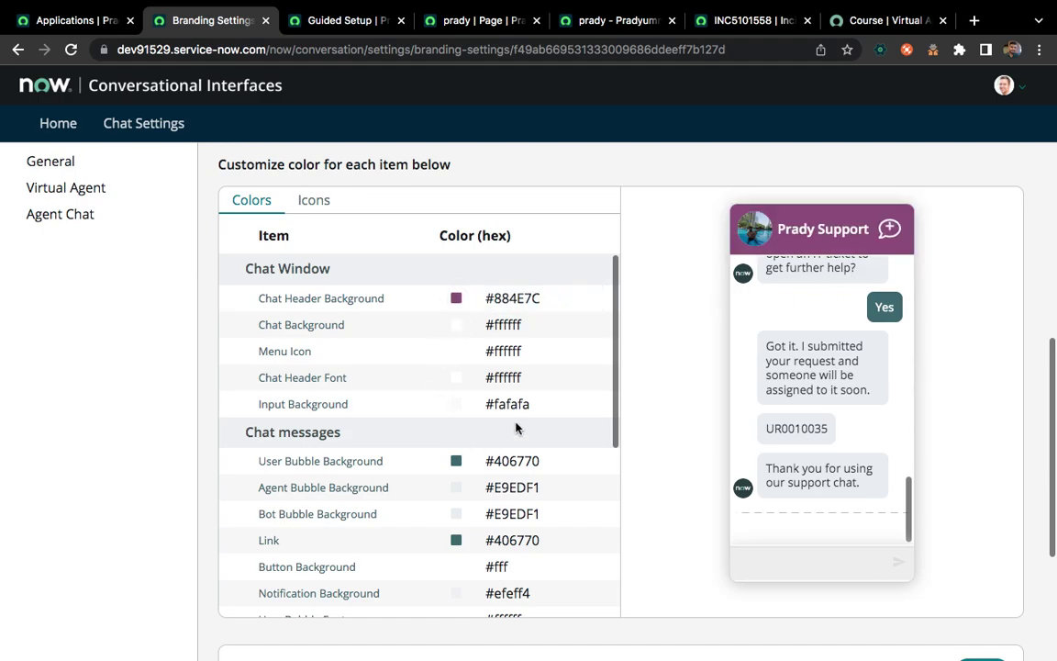
Review the remaining chat message and other colours, and the Menu Items of the Default Branding profile.
{"action": "scroll", "coordinate": [489, 503], "scroll_direction": "down", "scroll_amount": 4}
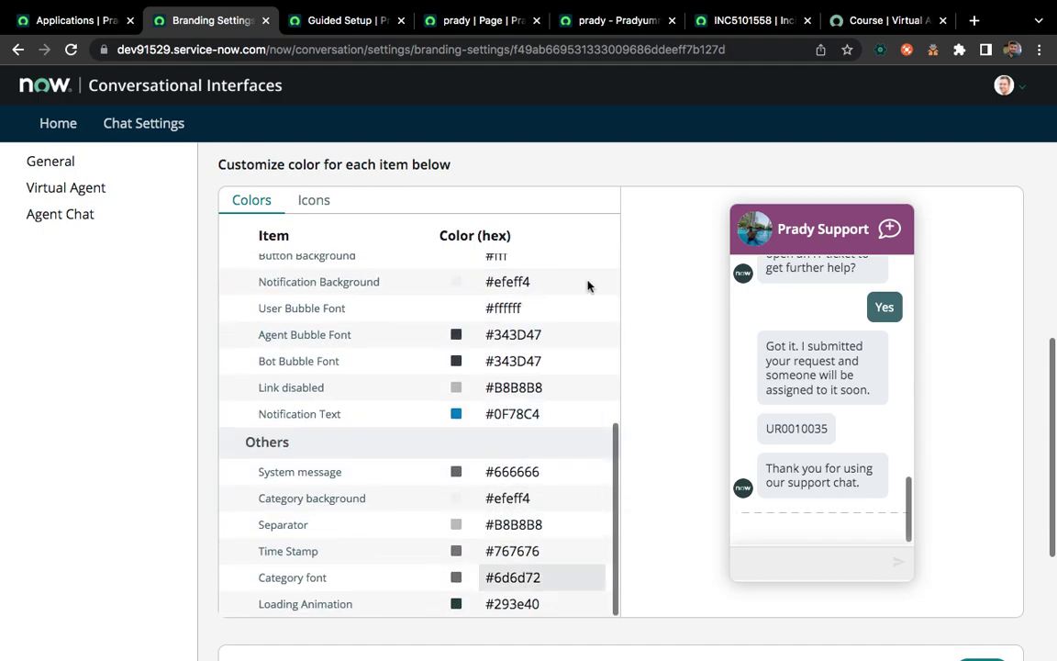
{"action": "scroll", "coordinate": [443, 385], "scroll_direction": "up", "scroll_amount": 3}
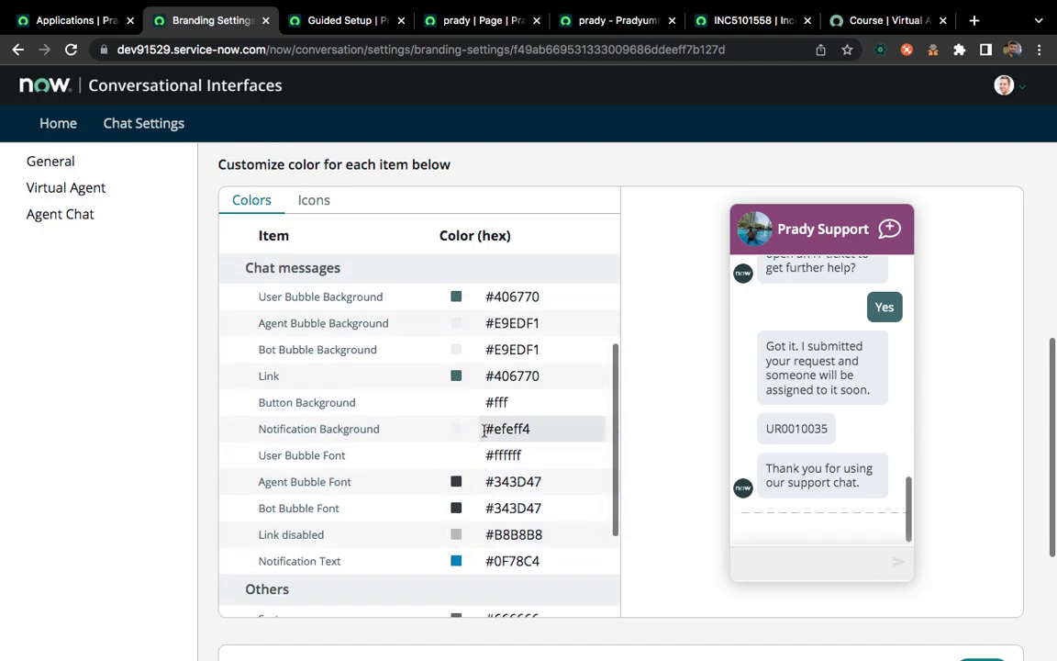
{"action": "scroll", "coordinate": [509, 438], "scroll_direction": "down", "scroll_amount": 2}
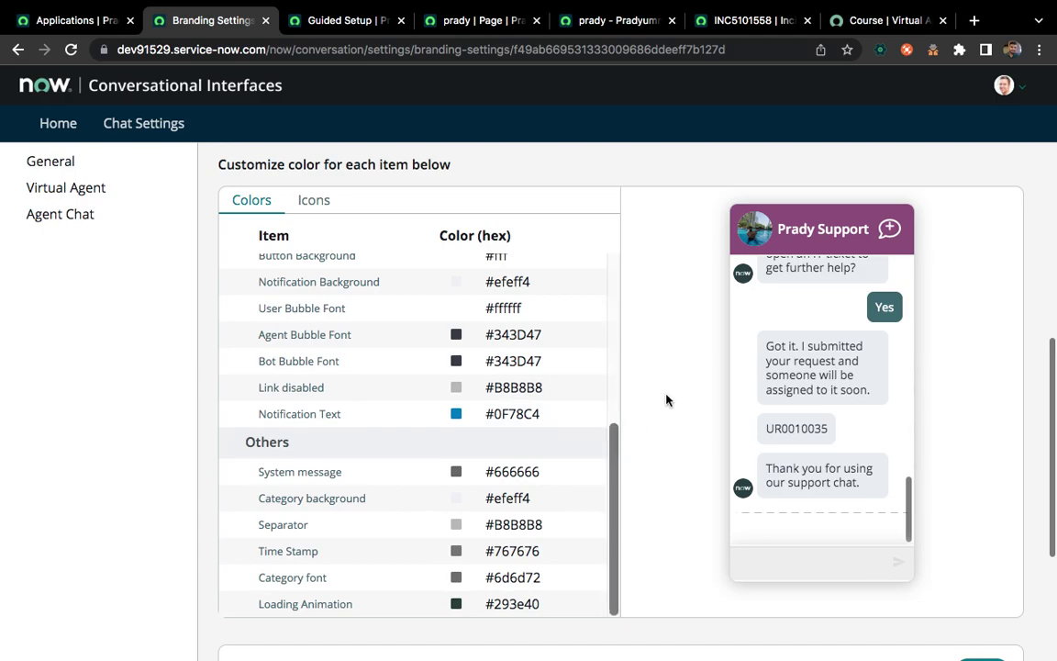
{"action": "scroll", "coordinate": [665, 399], "scroll_direction": "down", "scroll_amount": 3}
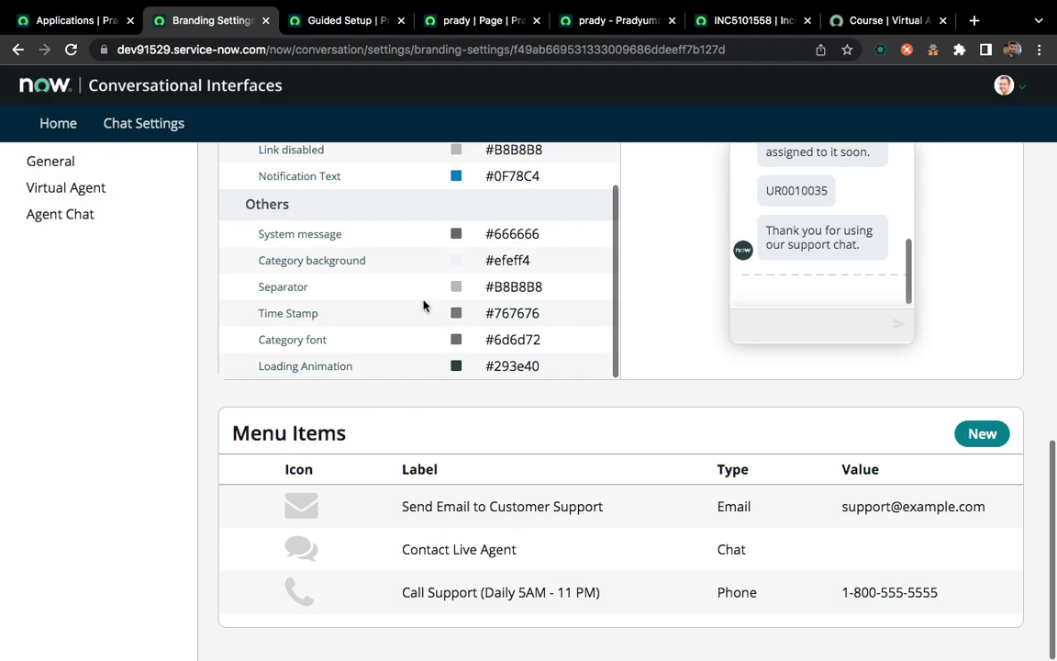
Open the portal chat's contact menu and compare its title and entries with the branding's Menu Items.
{"action": "left_click", "coordinate": [334, 20]}
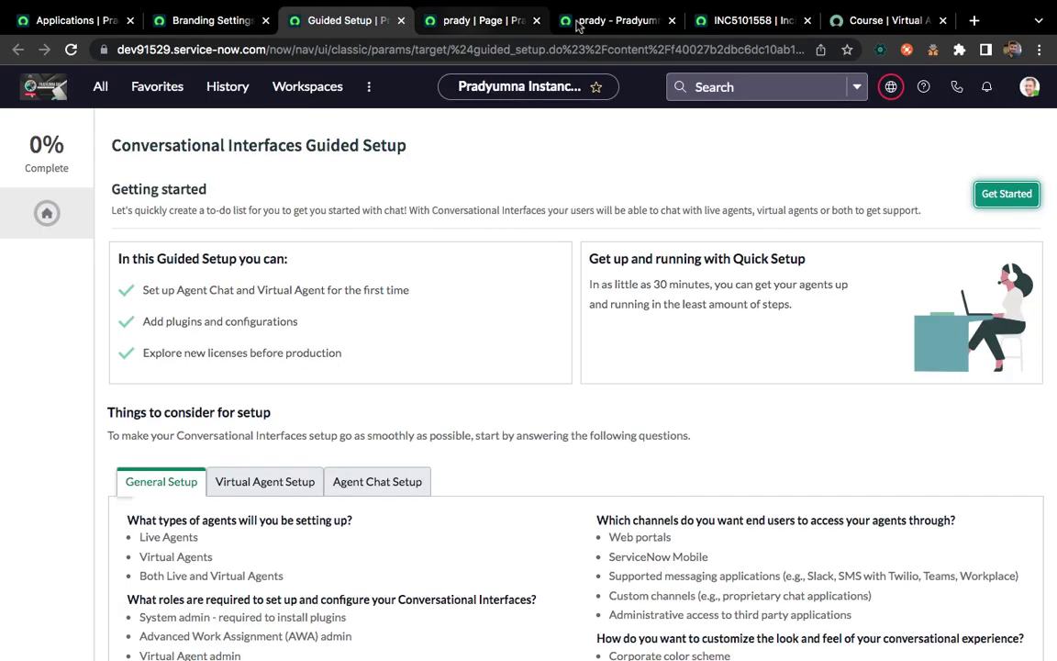
{"action": "left_click", "coordinate": [613, 20]}
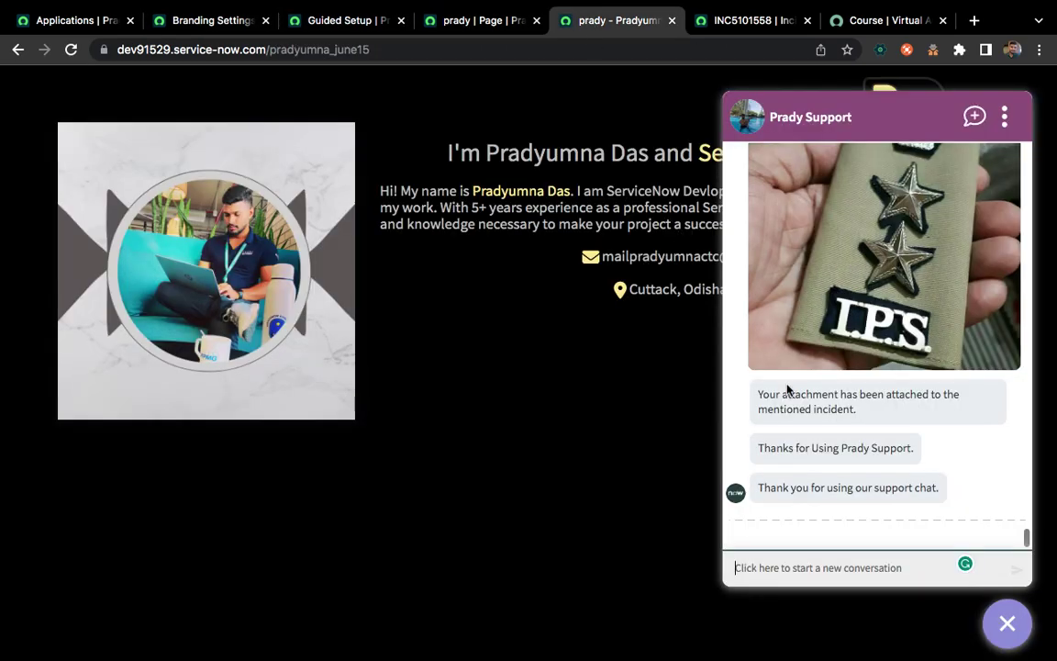
{"action": "left_click", "coordinate": [1007, 129]}
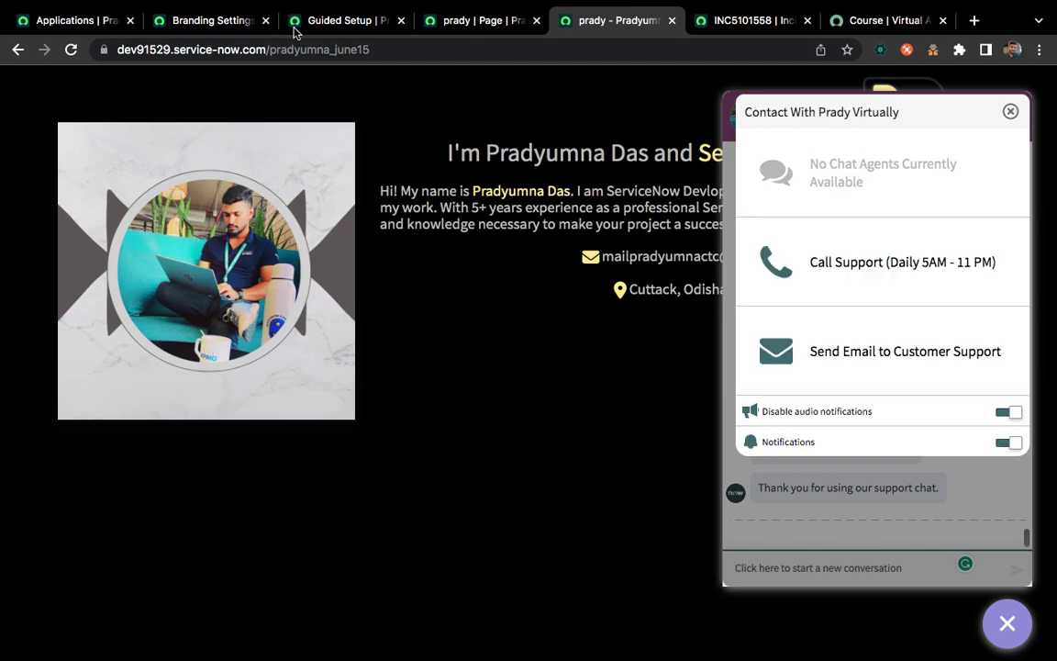
{"action": "left_click", "coordinate": [220, 19]}
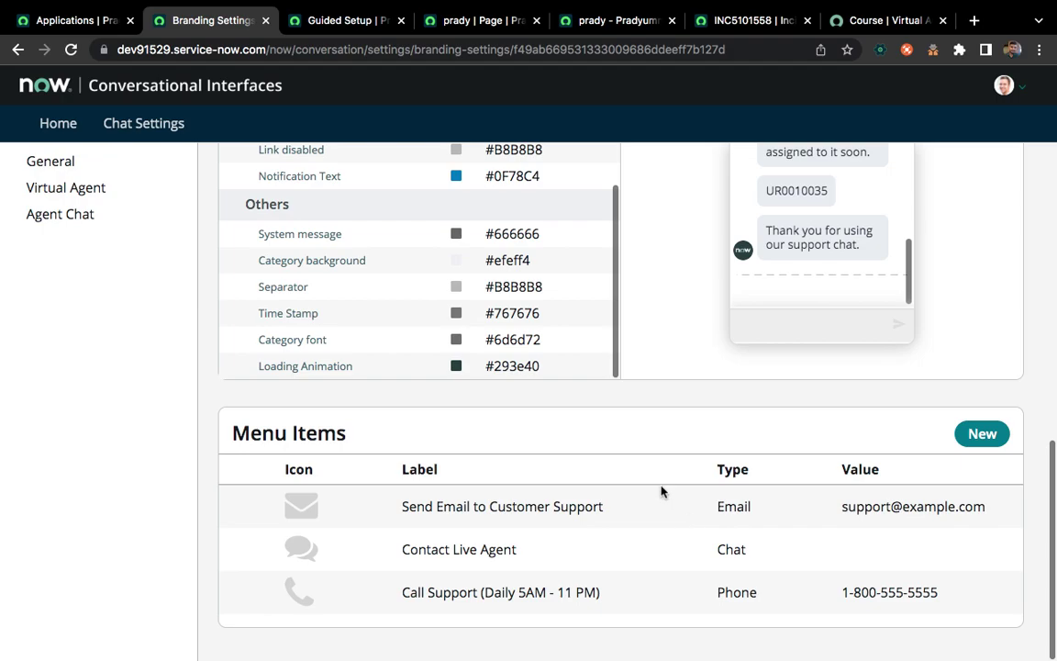
{"action": "scroll", "coordinate": [661, 492], "scroll_direction": "up", "scroll_amount": 10}
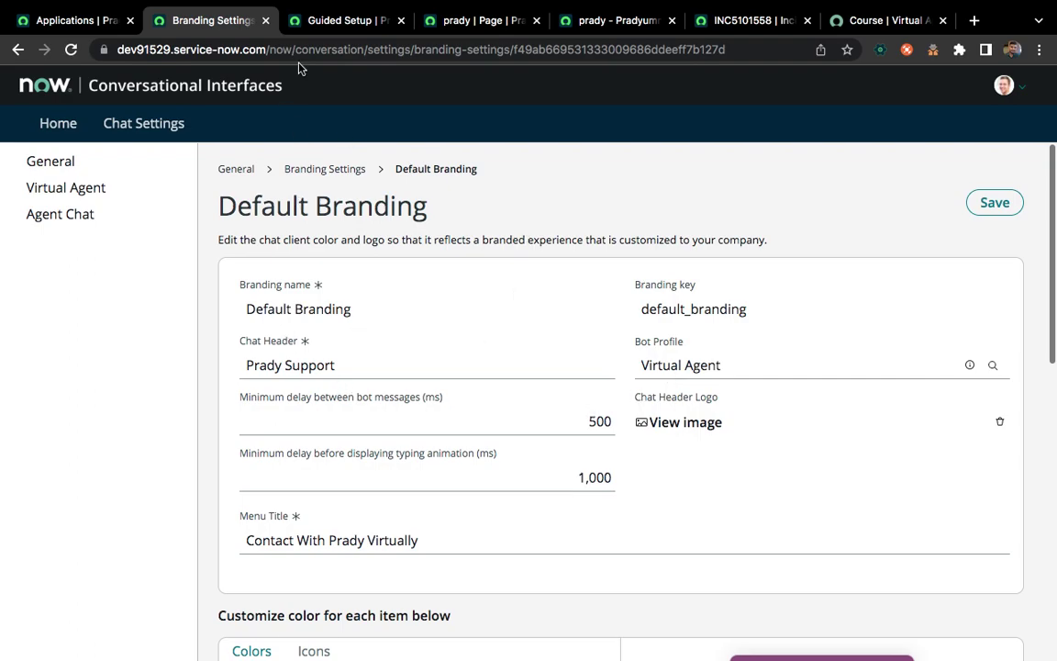
{"action": "left_click", "coordinate": [330, 23]}
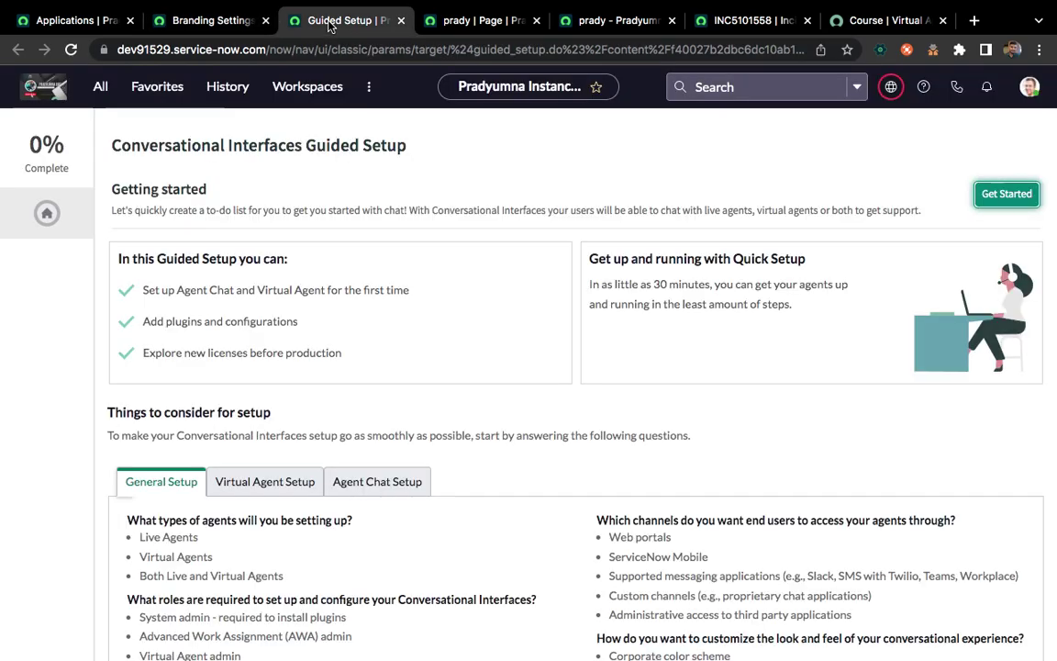
{"action": "left_click", "coordinate": [464, 19]}
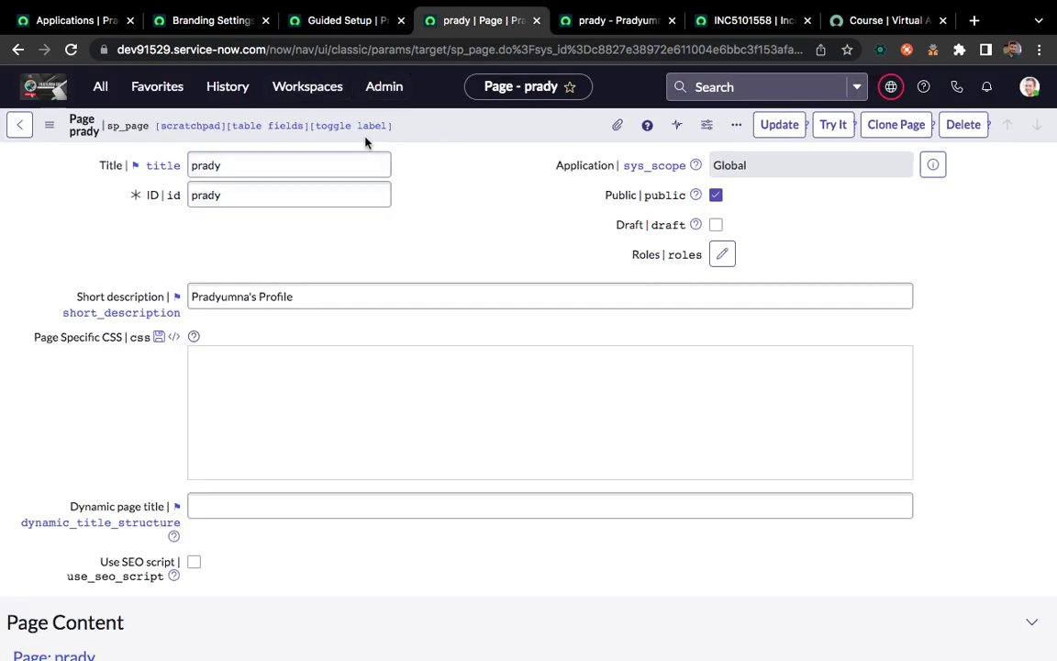
{"action": "left_click", "coordinate": [585, 25]}
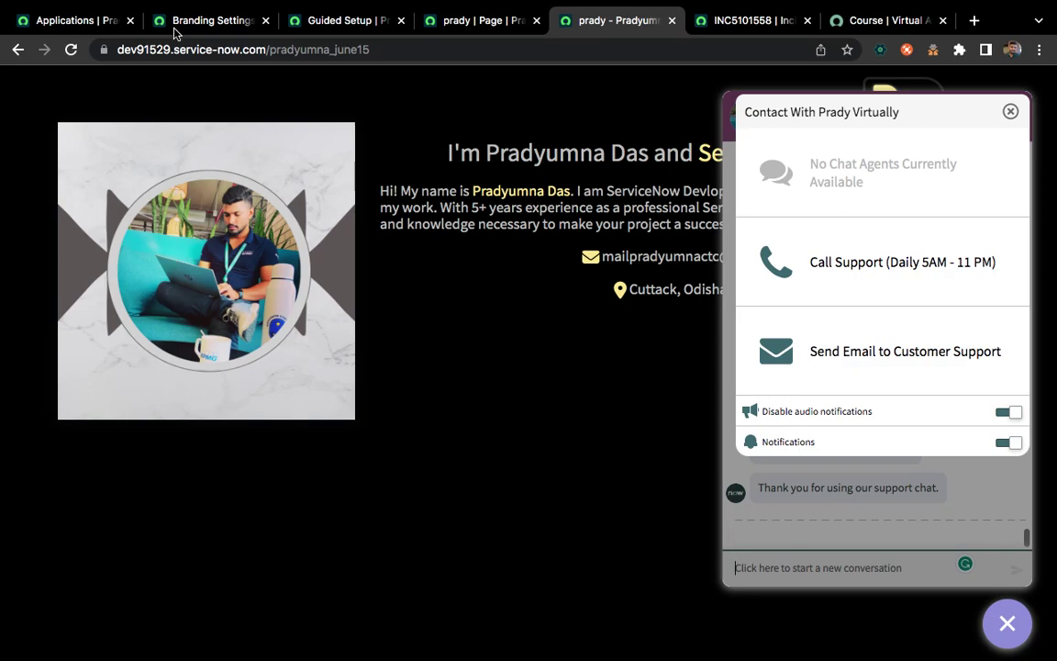
Filter the application navigator by "service portal" and open the Service Portal Pages list.
{"action": "left_click", "coordinate": [76, 26]}
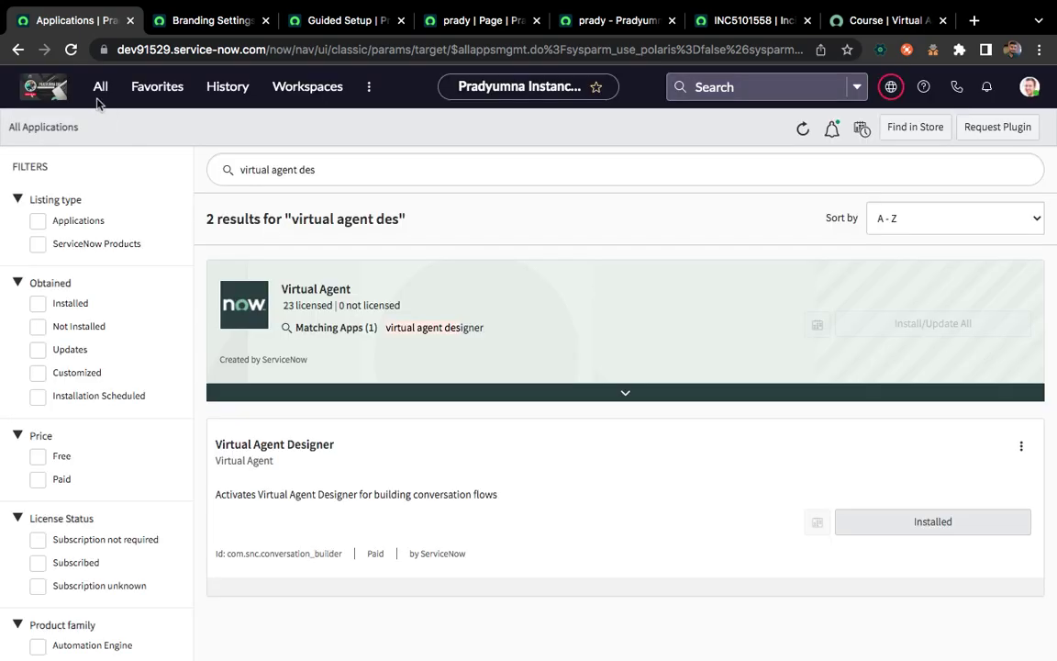
{"action": "left_click", "coordinate": [99, 96]}
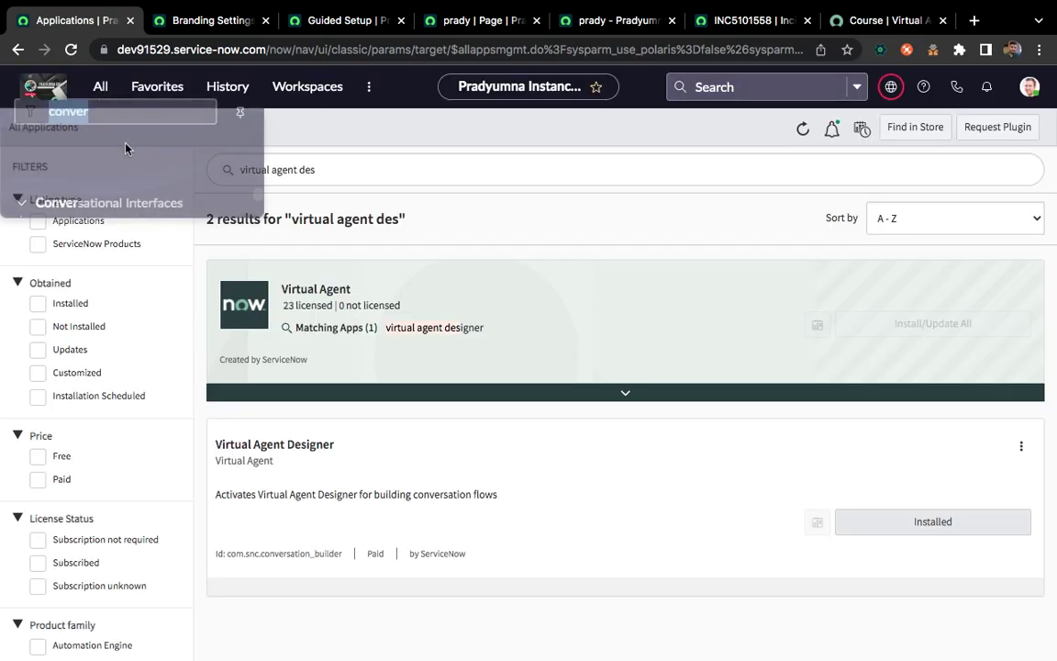
{"action": "left_click", "coordinate": [97, 133]}
{"action": "type", "text": "s"}
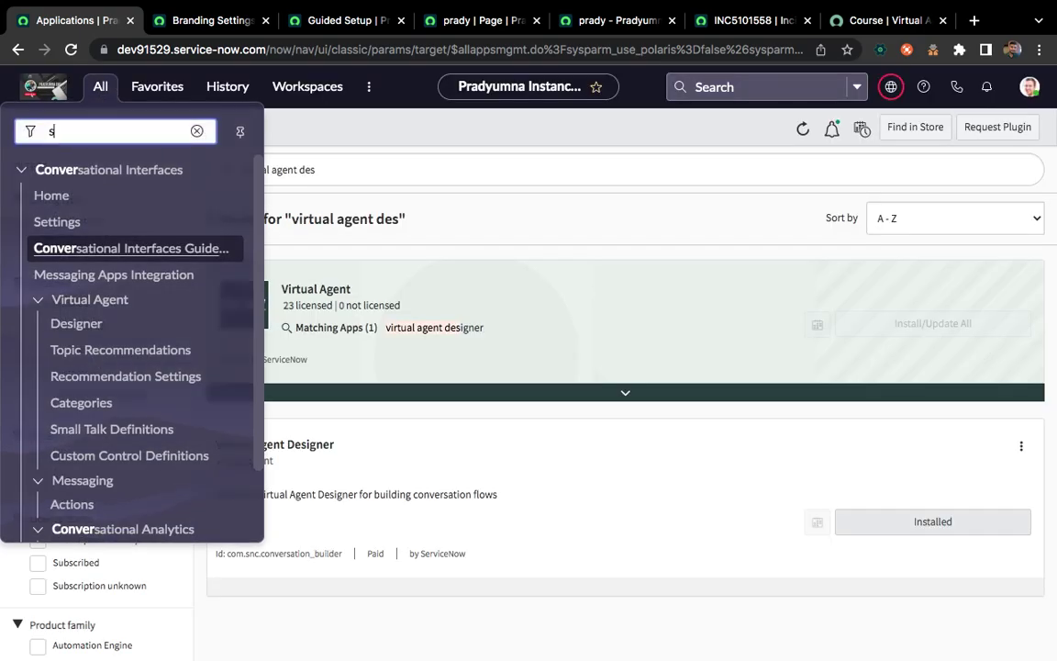
{"action": "type", "text": "ervice portal"}
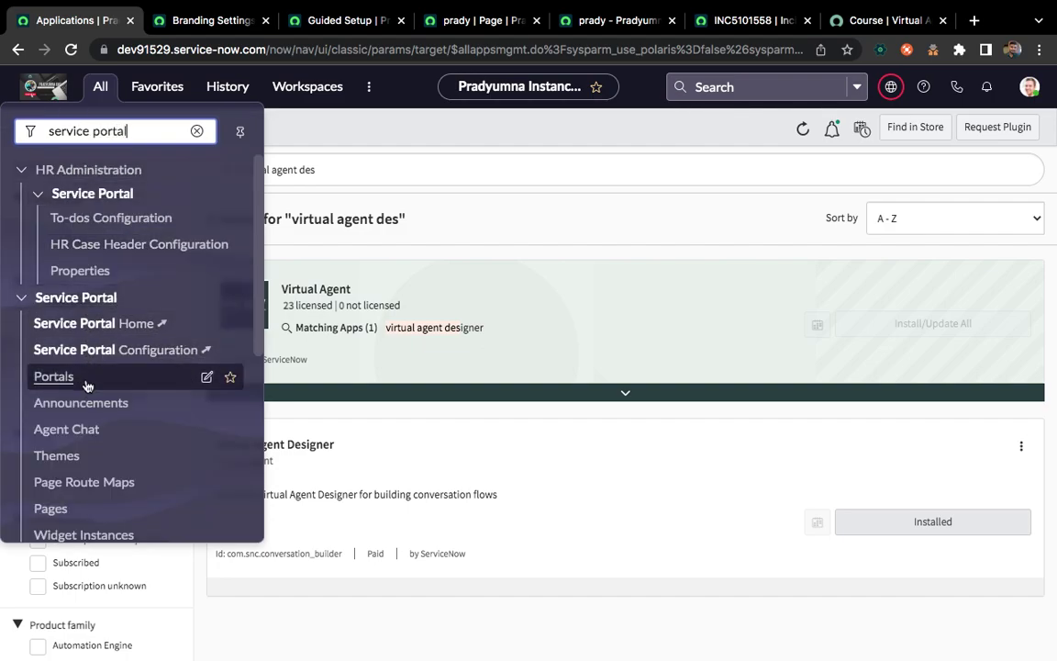
{"action": "scroll", "coordinate": [87, 385], "scroll_direction": "down", "scroll_amount": 2}
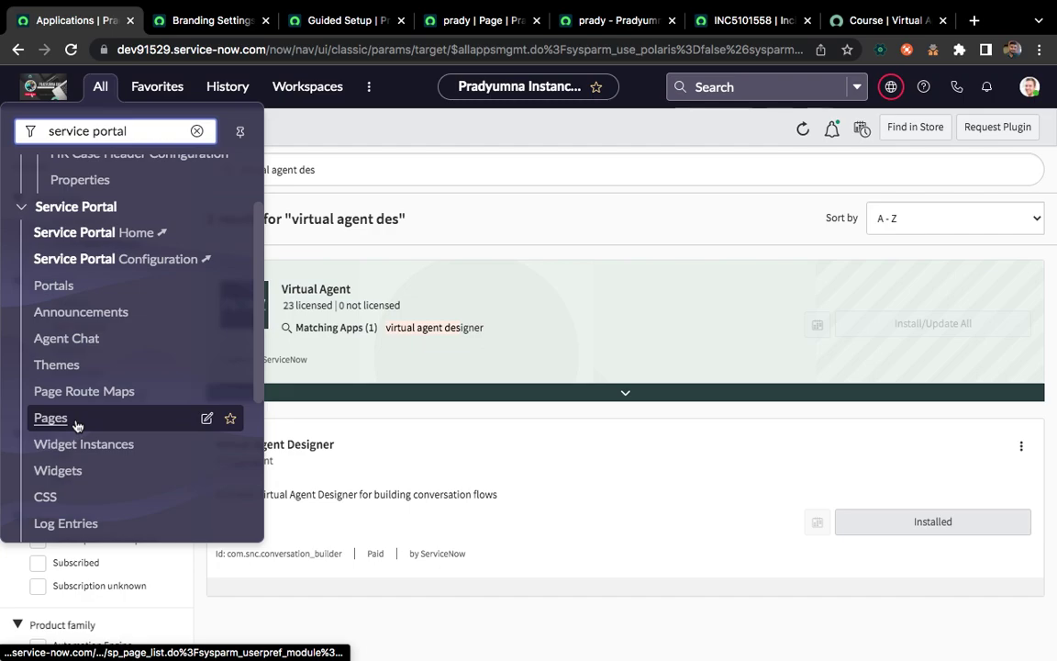
{"action": "left_click", "coordinate": [77, 420]}
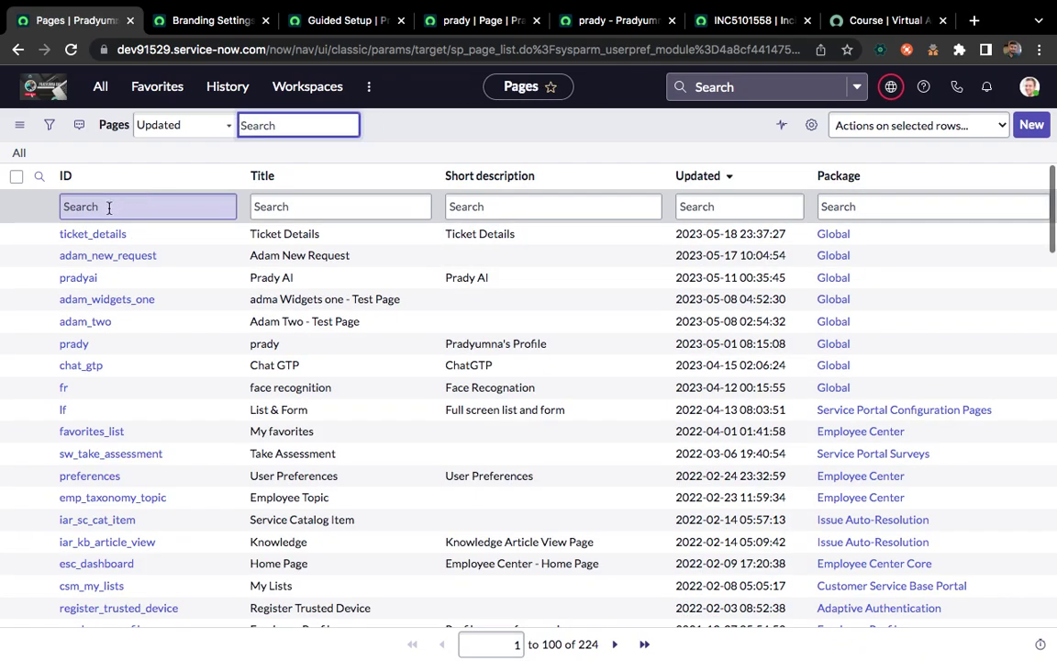
Filter the Pages list to IDs starting with "prady".
{"action": "left_click", "coordinate": [108, 207]}
{"action": "type", "text": "prady"}
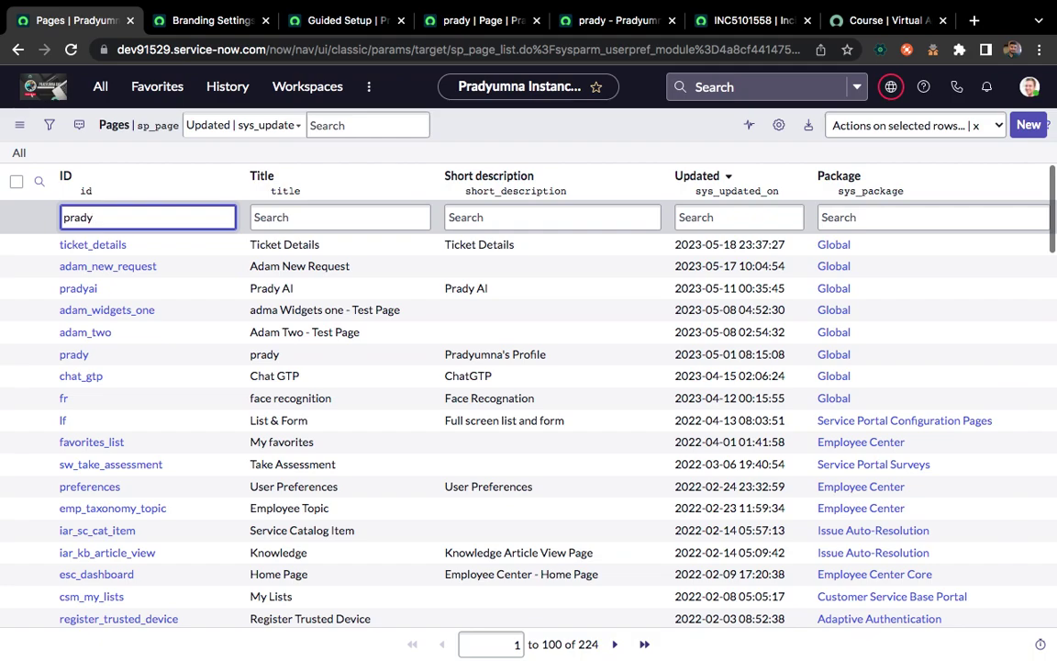
{"action": "key", "text": "Return"}
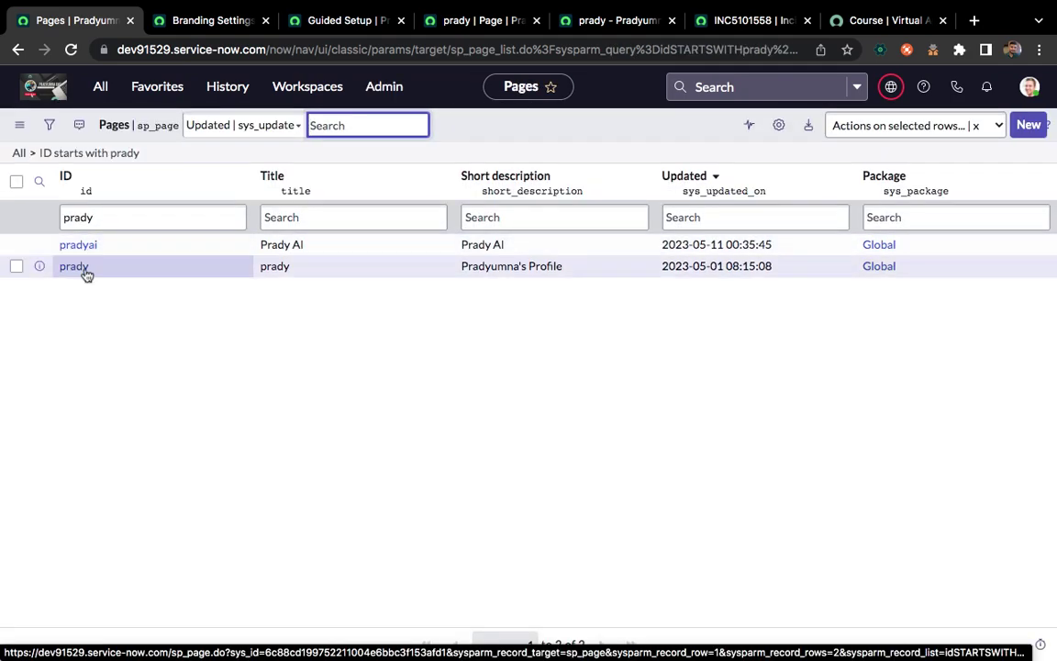
Open the "prady" page record and launch it in the Service Portal Designer.
{"action": "left_click", "coordinate": [82, 270]}
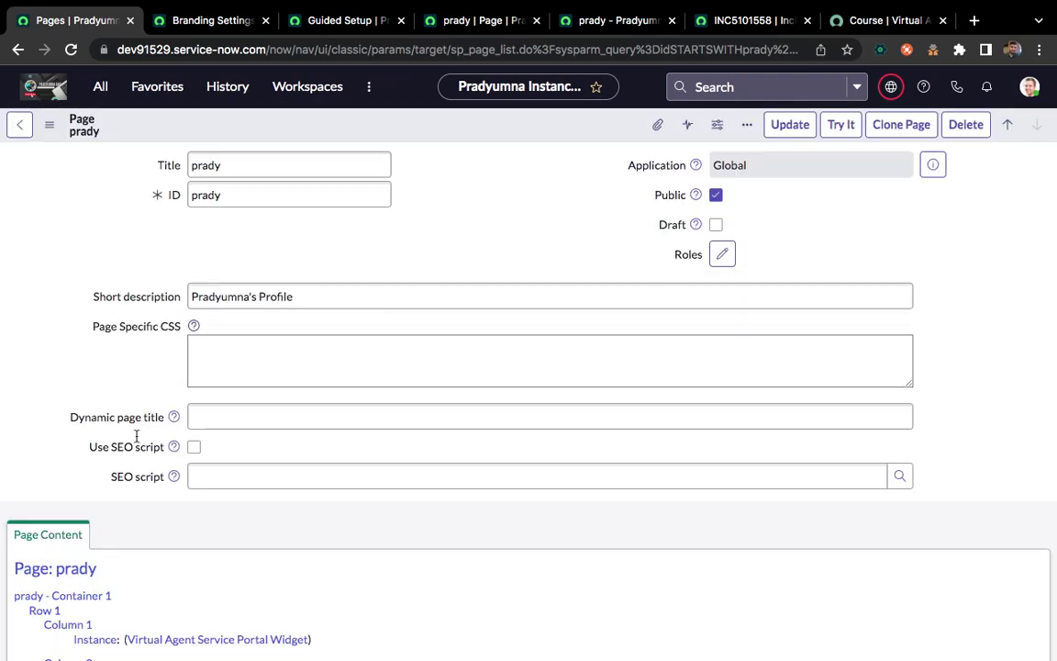
{"action": "scroll", "coordinate": [137, 484], "scroll_direction": "down", "scroll_amount": 10}
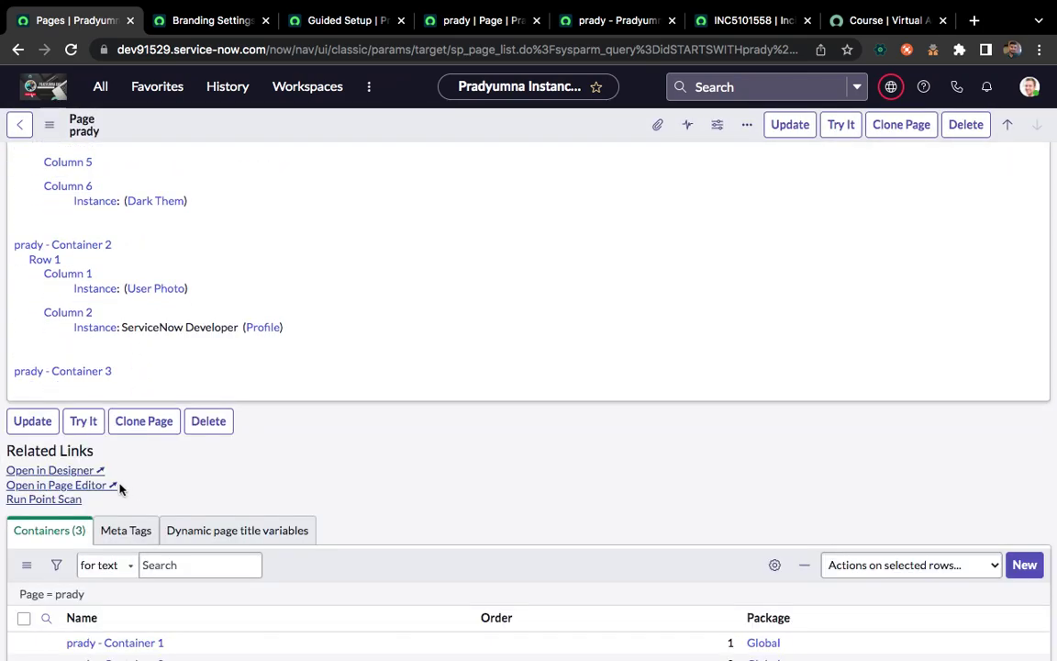
{"action": "left_click", "coordinate": [27, 470]}
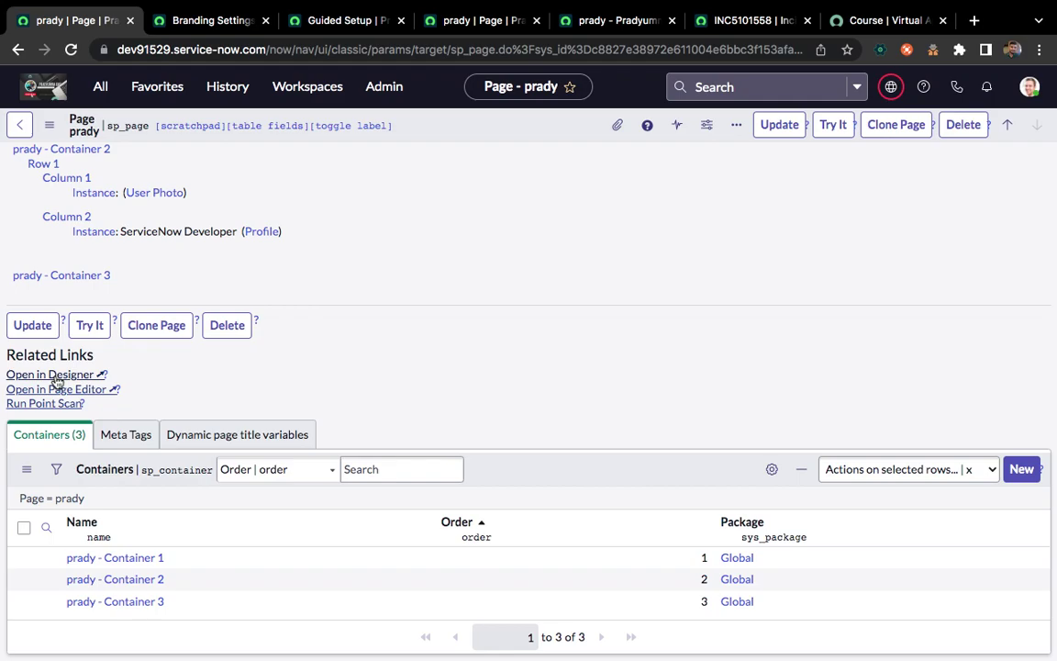
{"action": "left_click", "coordinate": [56, 376]}
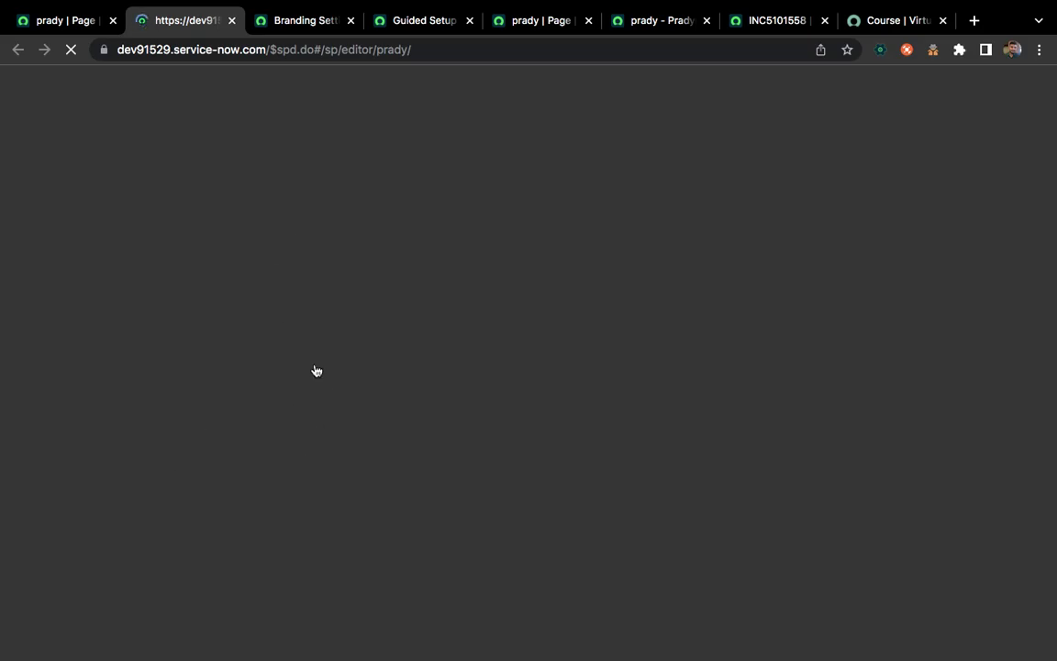
Compare the live portal page with its designer layout, and filter the designer's widgets by "virtual age" to locate the Virtual Agent Service Portal Widget.
{"action": "left_click", "coordinate": [663, 21]}
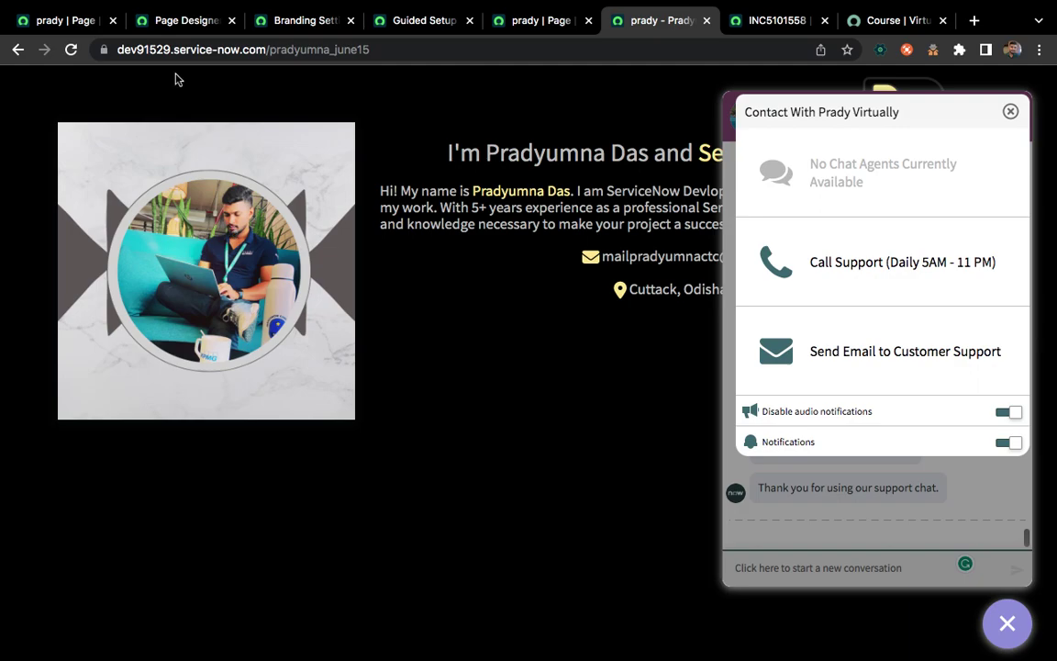
{"action": "left_click", "coordinate": [177, 20]}
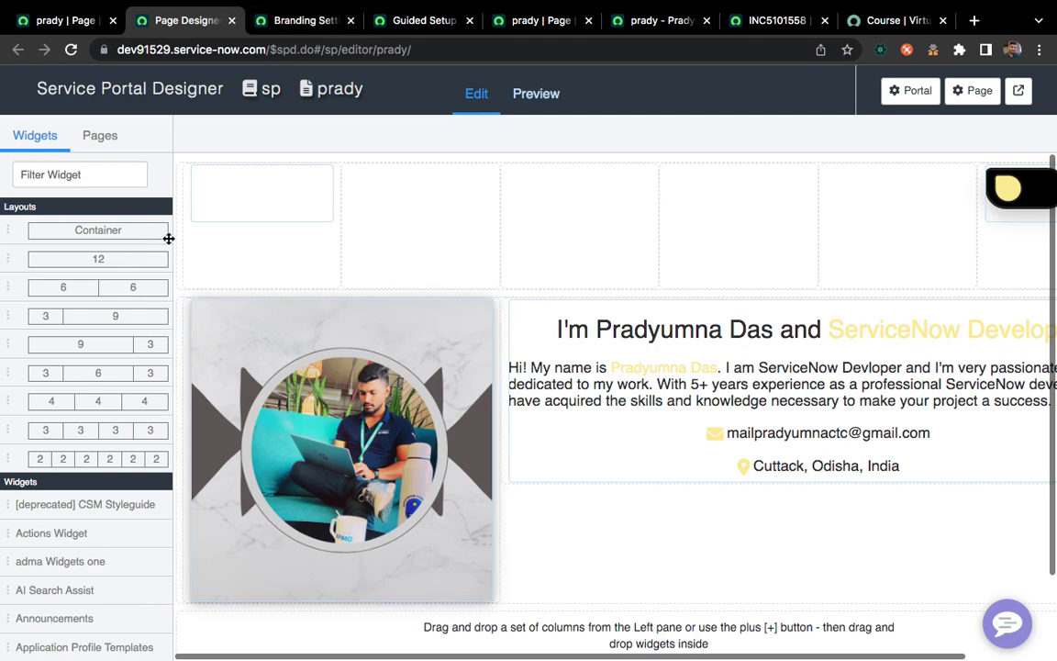
{"action": "left_click", "coordinate": [95, 175]}
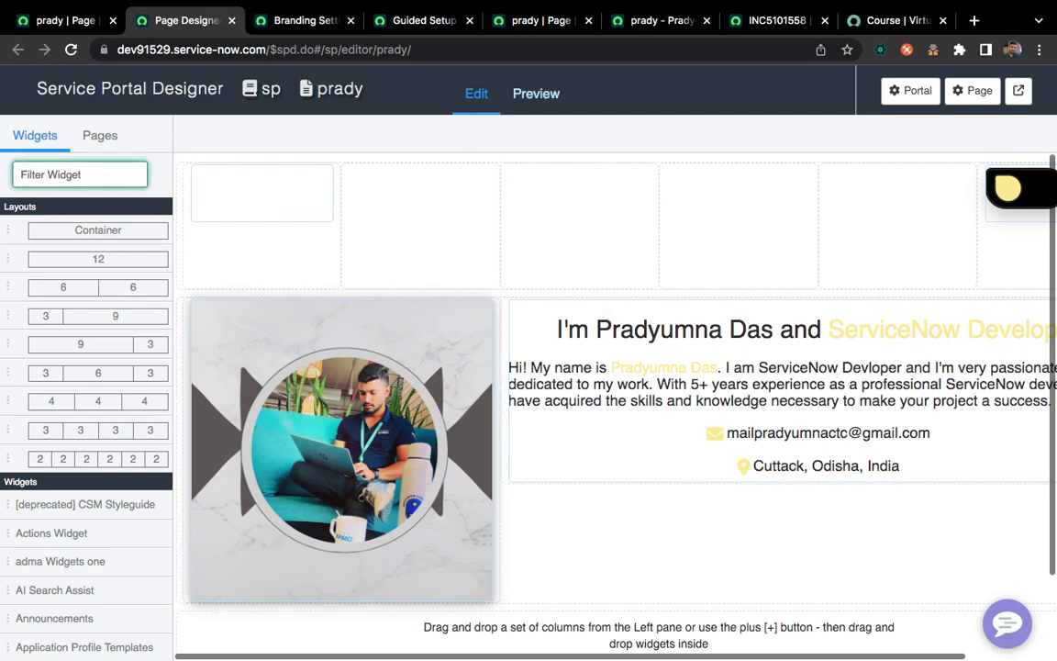
{"action": "type", "text": "virtual age"}
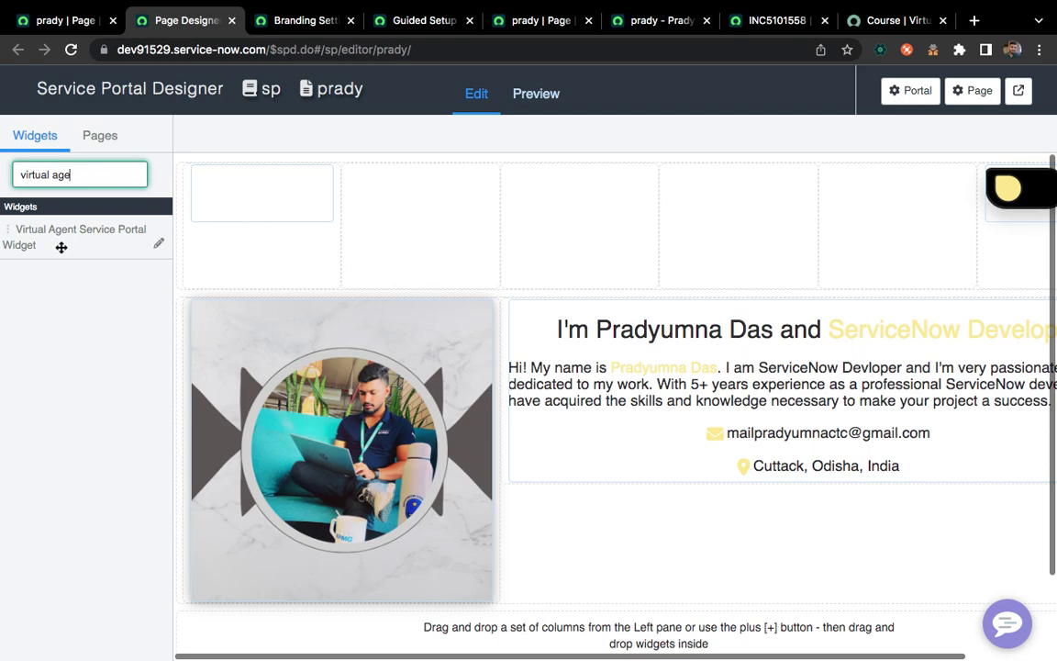
{"action": "mouse_move", "coordinate": [25, 239]}
{"action": "left_mouse_down"}
{"action": "mouse_move", "coordinate": [306, 244]}
{"action": "mouse_move", "coordinate": [246, 202]}
{"action": "mouse_move", "coordinate": [42, 239]}
{"action": "left_mouse_up"}
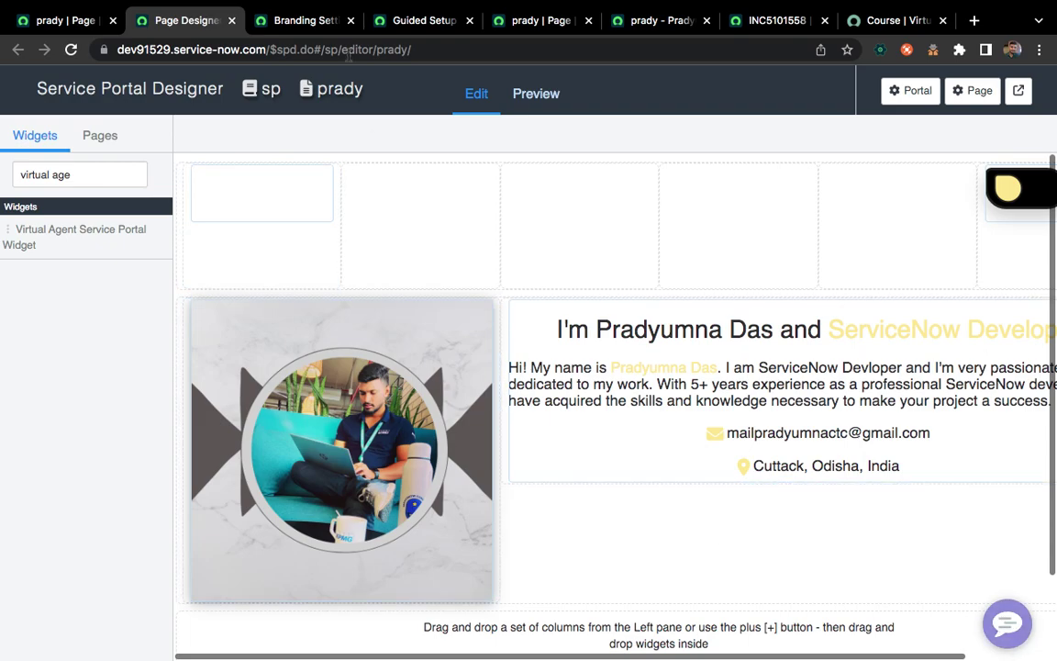
Return to the live portal page and close the chat's contact menu to show the conversation.
{"action": "left_click", "coordinate": [284, 25]}
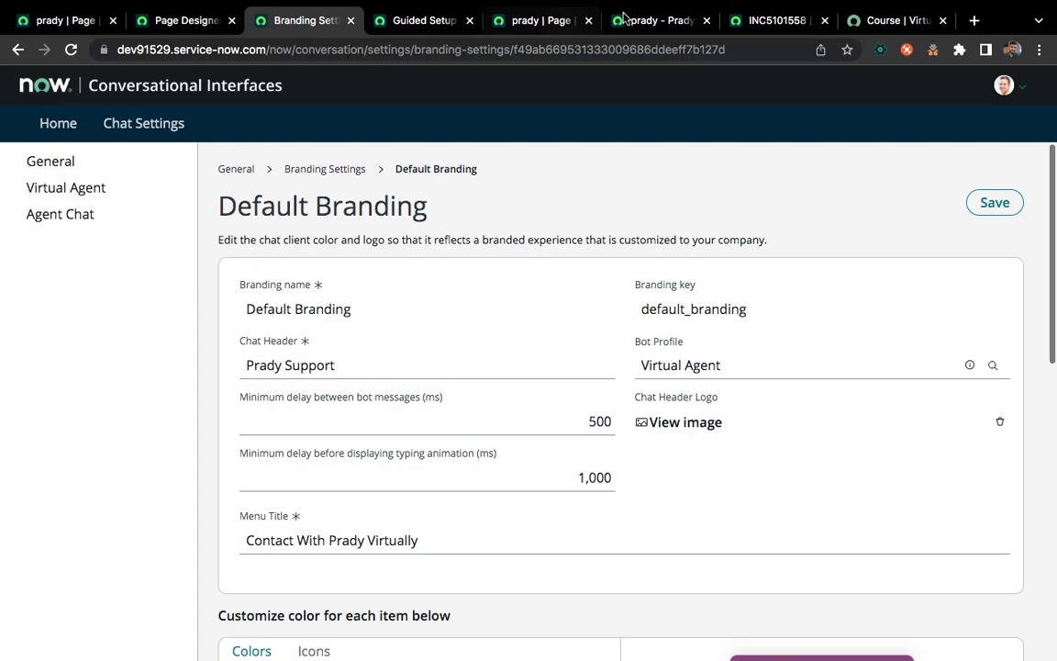
{"action": "left_click", "coordinate": [639, 20]}
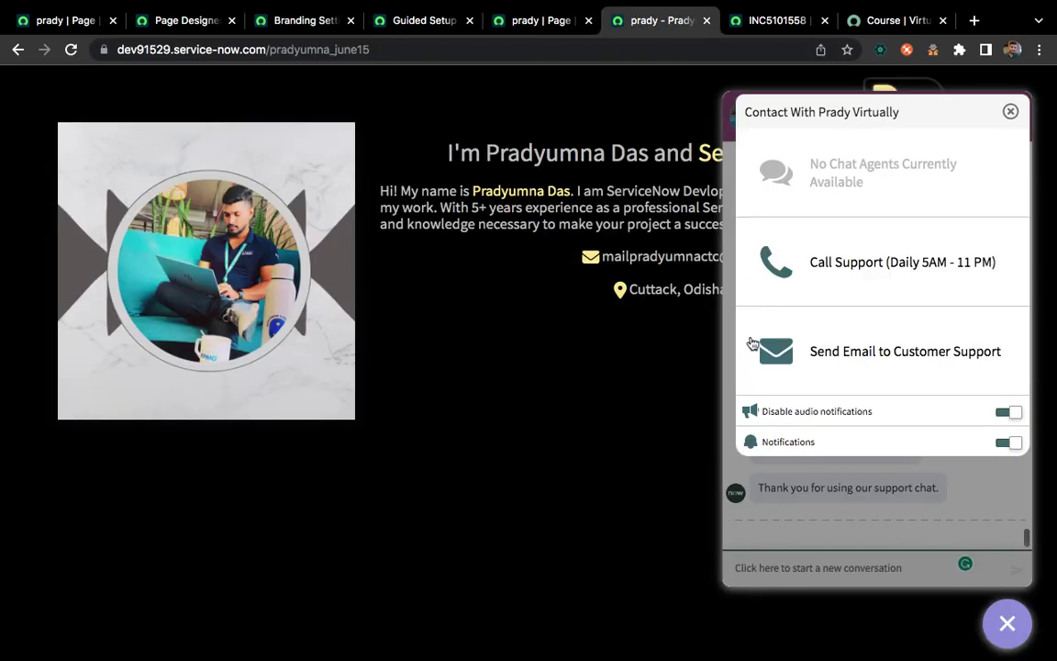
{"action": "left_click", "coordinate": [1011, 111]}
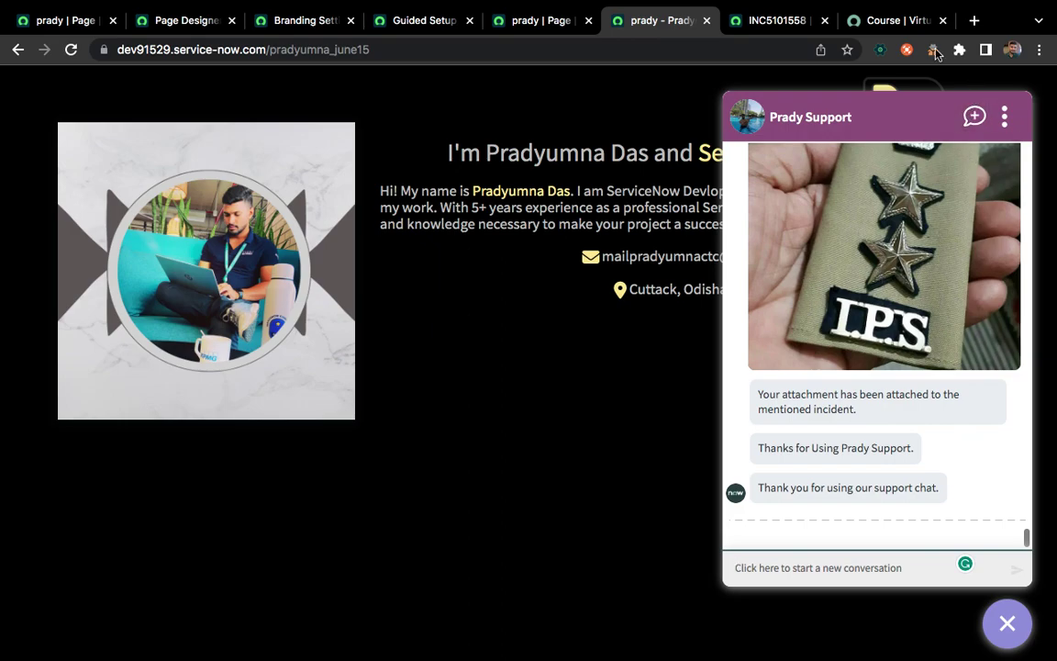
Review the Virtual Agent course's introduction, exercises and section on activating pre-defined topics, and return to the portal chat.
{"action": "left_click", "coordinate": [888, 22]}
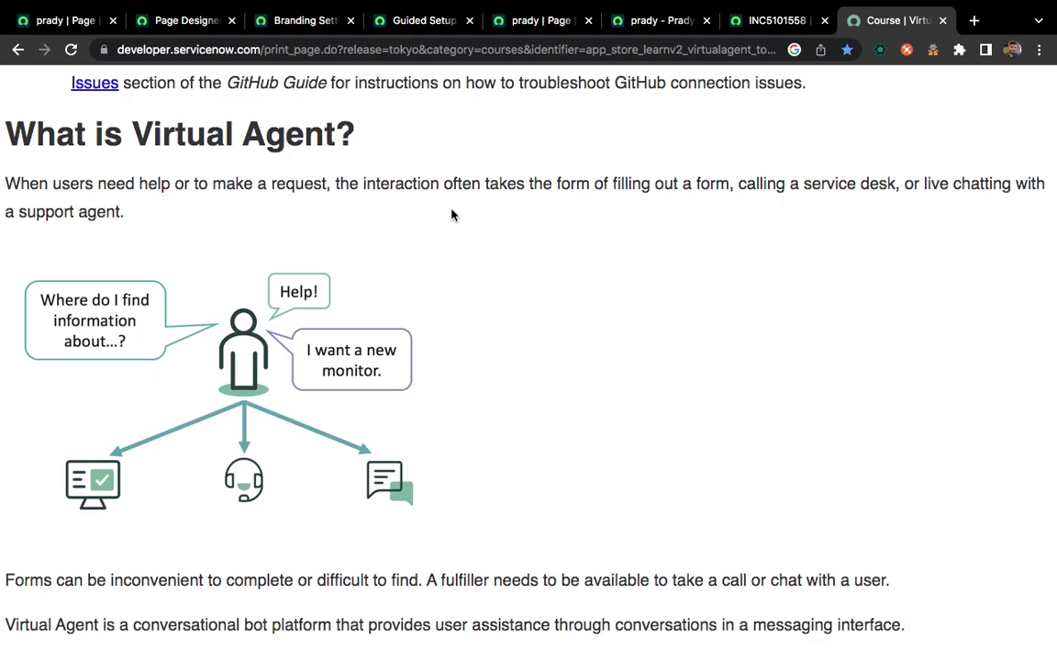
{"action": "scroll", "coordinate": [452, 214], "scroll_direction": "down", "scroll_amount": 5}
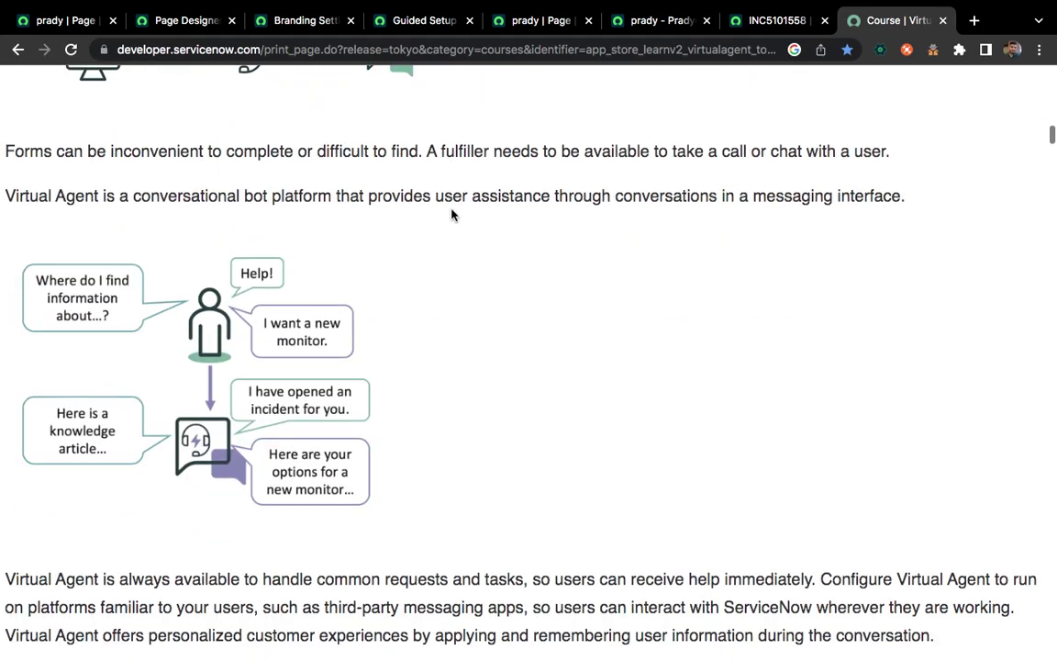
{"action": "scroll", "coordinate": [520, 238], "scroll_direction": "up", "scroll_amount": 20}
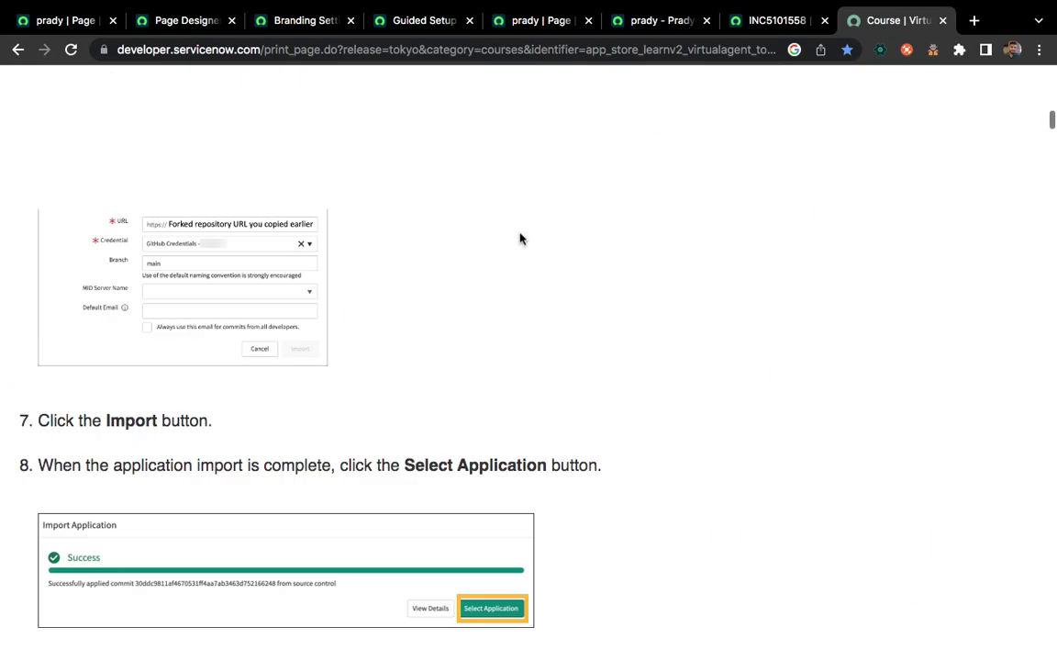
{"action": "scroll", "coordinate": [520, 239], "scroll_direction": "down", "scroll_amount": 15}
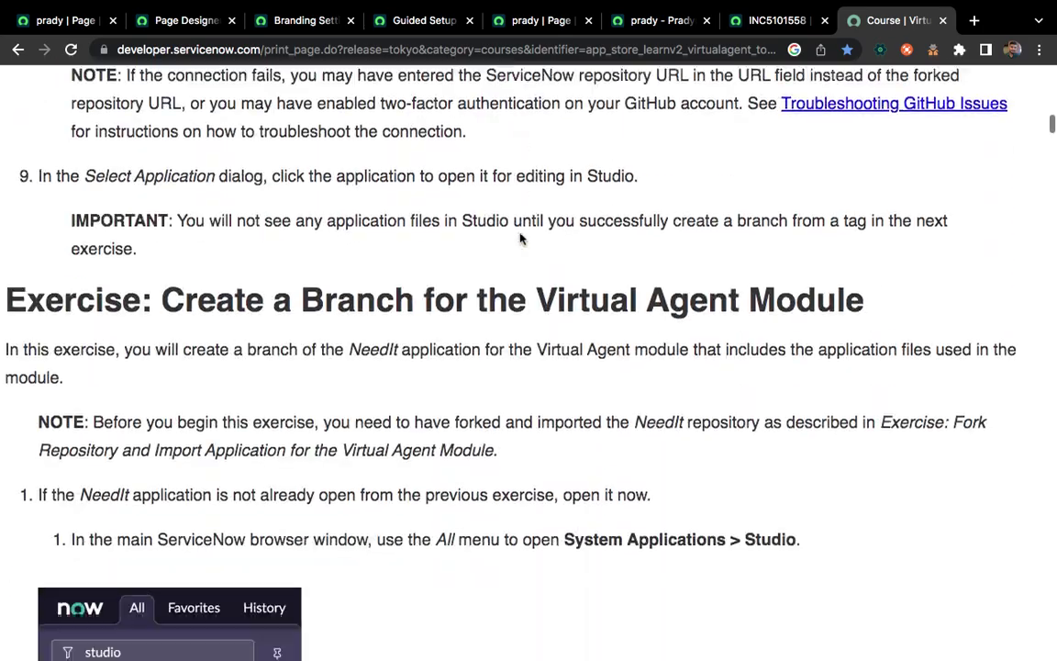
{"action": "left_click", "coordinate": [174, 19]}
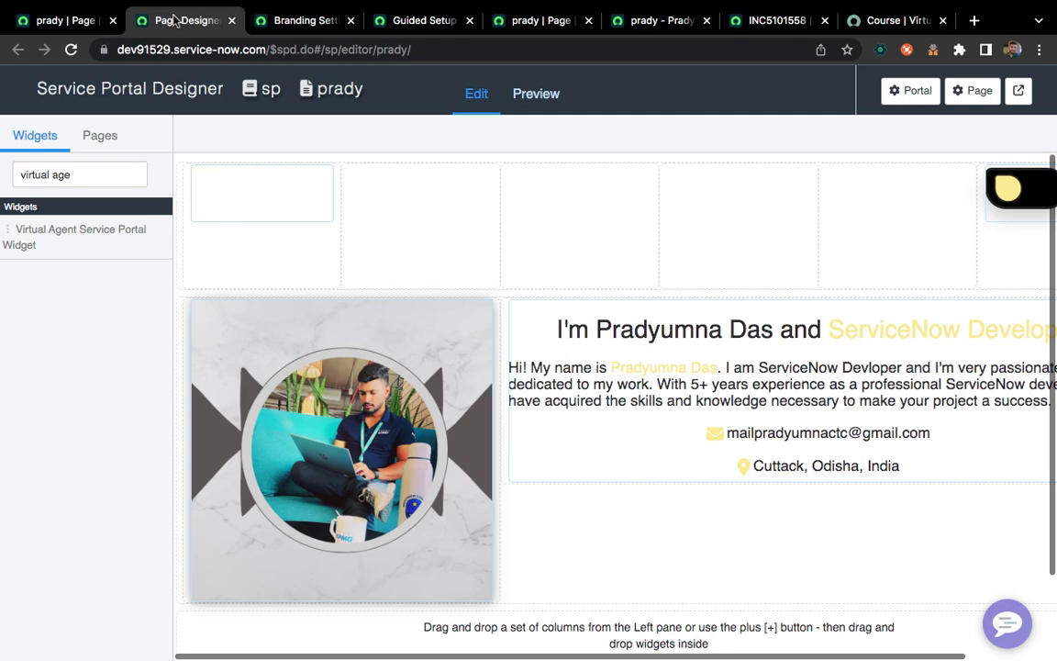
{"action": "left_click", "coordinate": [881, 20]}
{"action": "scroll", "coordinate": [479, 492], "scroll_direction": "down", "scroll_amount": 15}
{"action": "scroll", "coordinate": [478, 495], "scroll_direction": "down", "scroll_amount": 20}
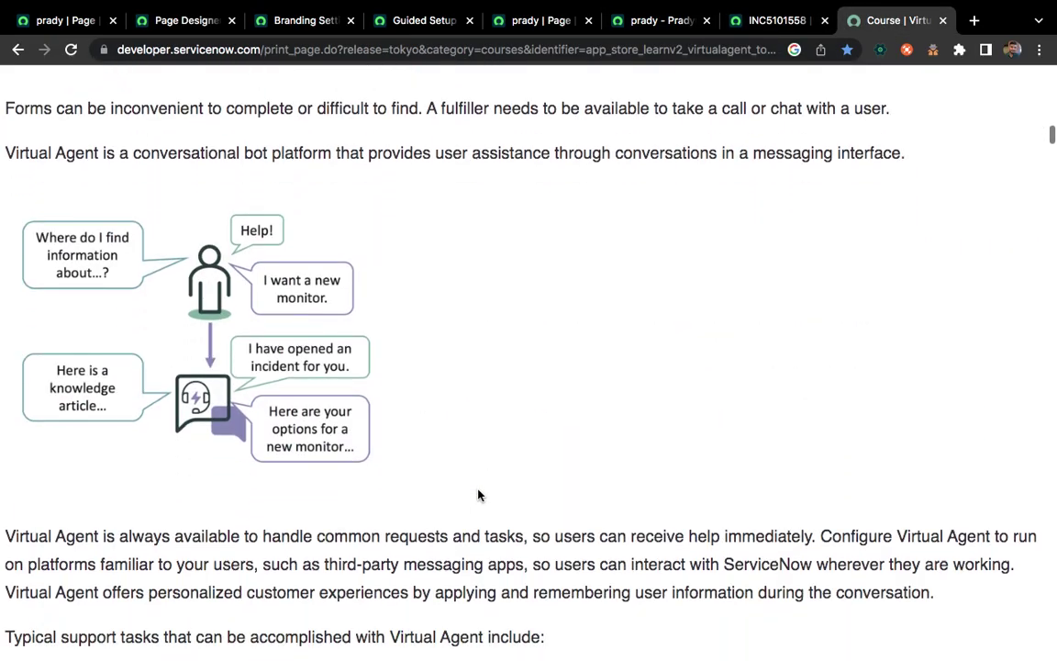
{"action": "scroll", "coordinate": [478, 496], "scroll_direction": "down", "scroll_amount": 3}
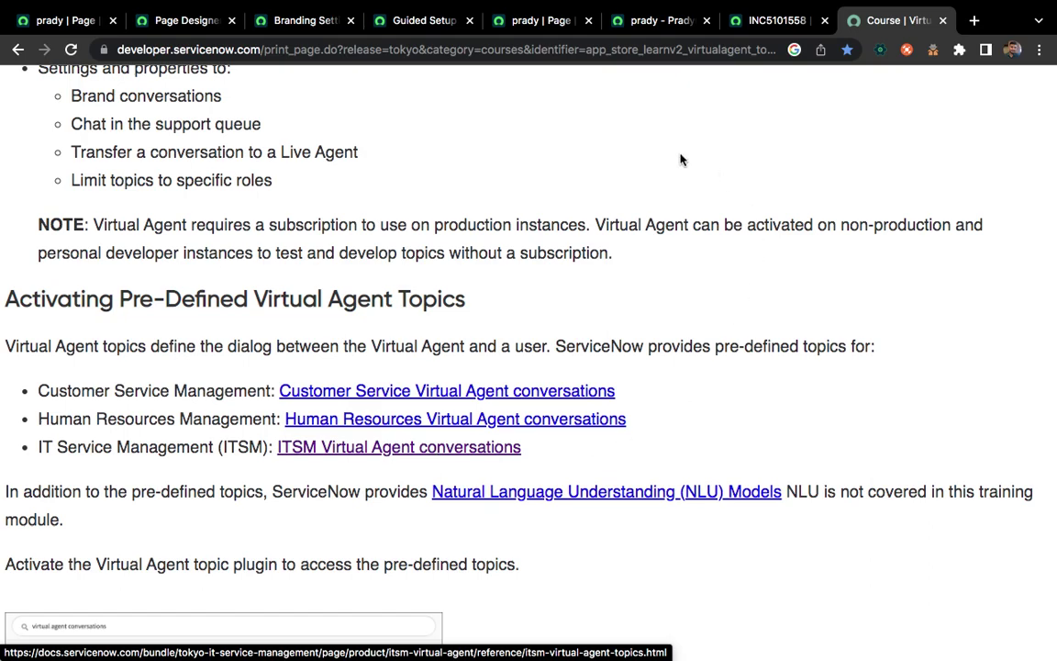
{"action": "left_click", "coordinate": [650, 23]}
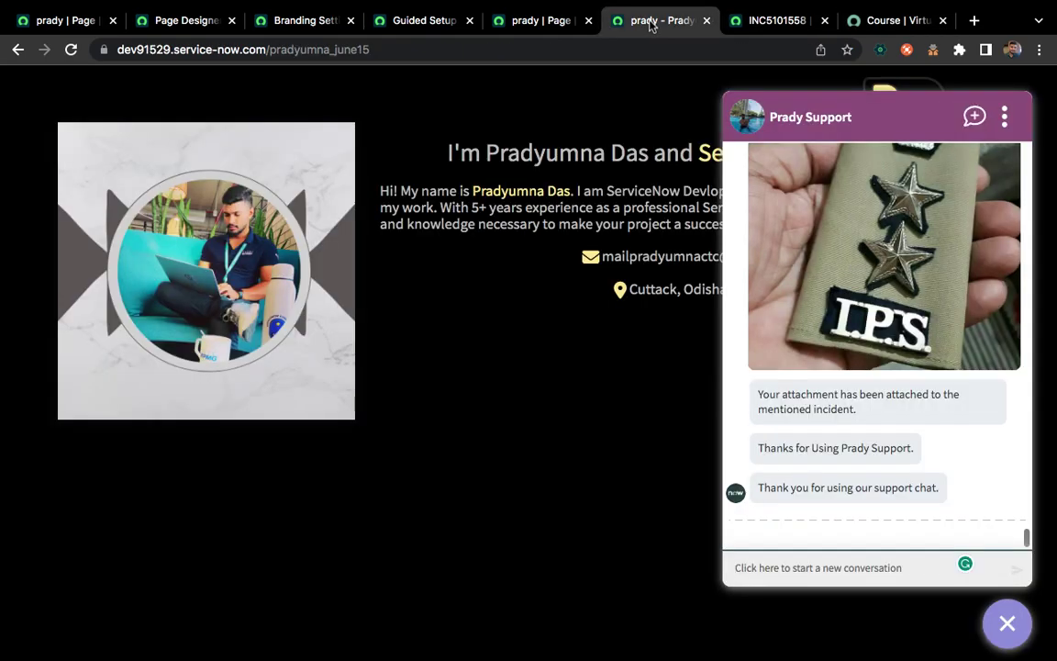